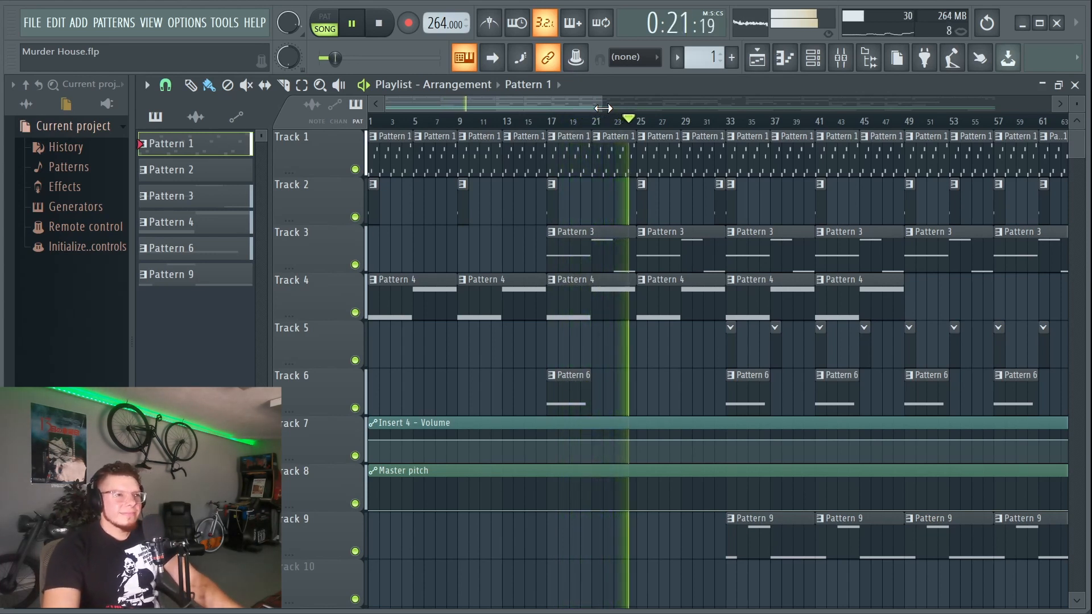
# Stop the song playback and view the synth settings of the Hypersaw heaven 3 and Hypersaw heaven 2 channels.
pyautogui.press('space')
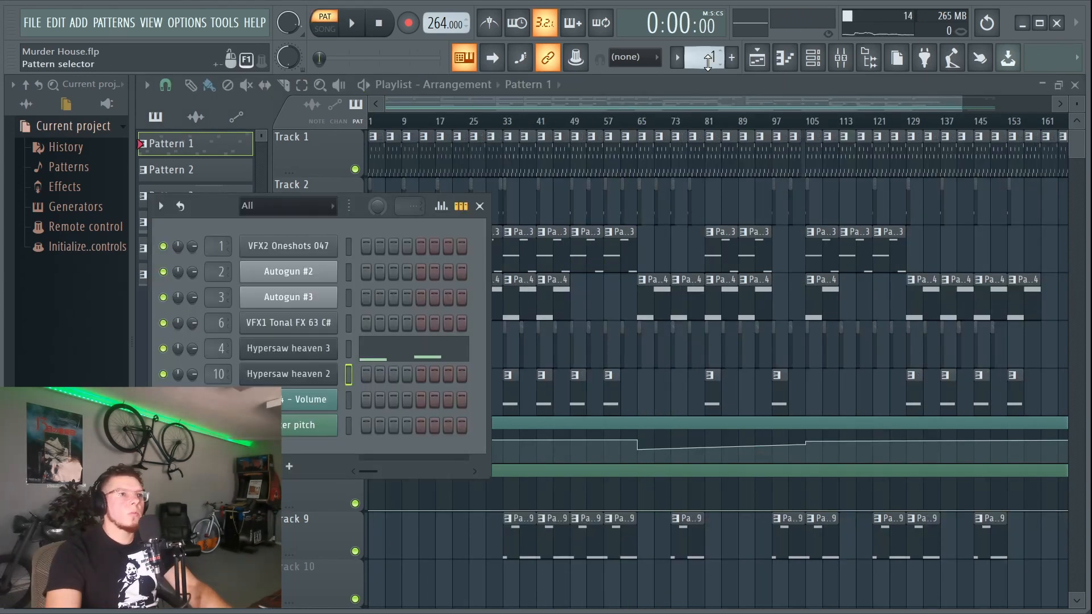
pyautogui.click(290, 355)
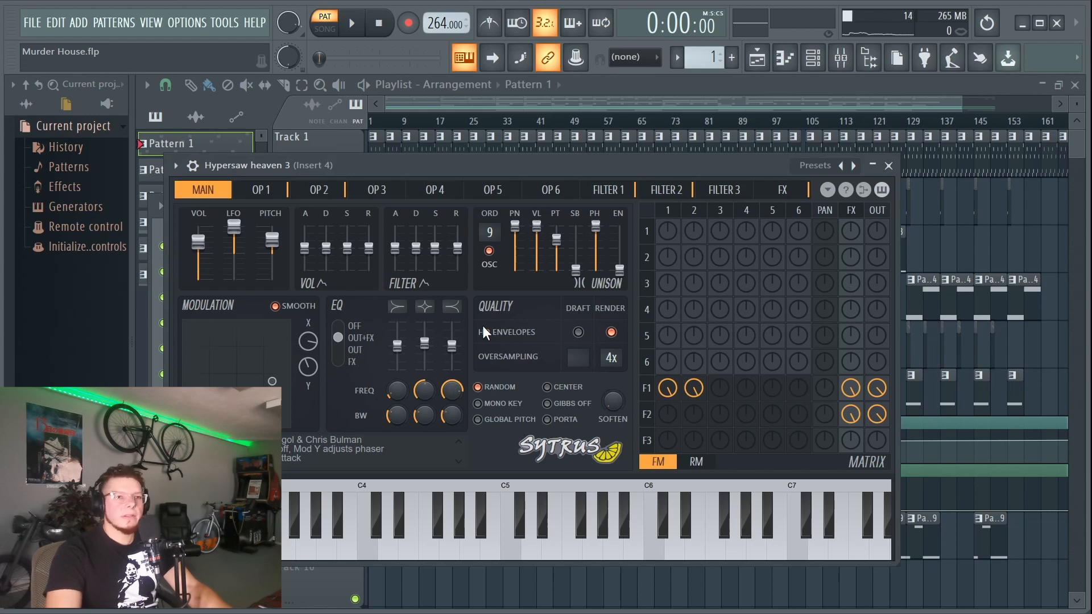
pyautogui.click(889, 166)
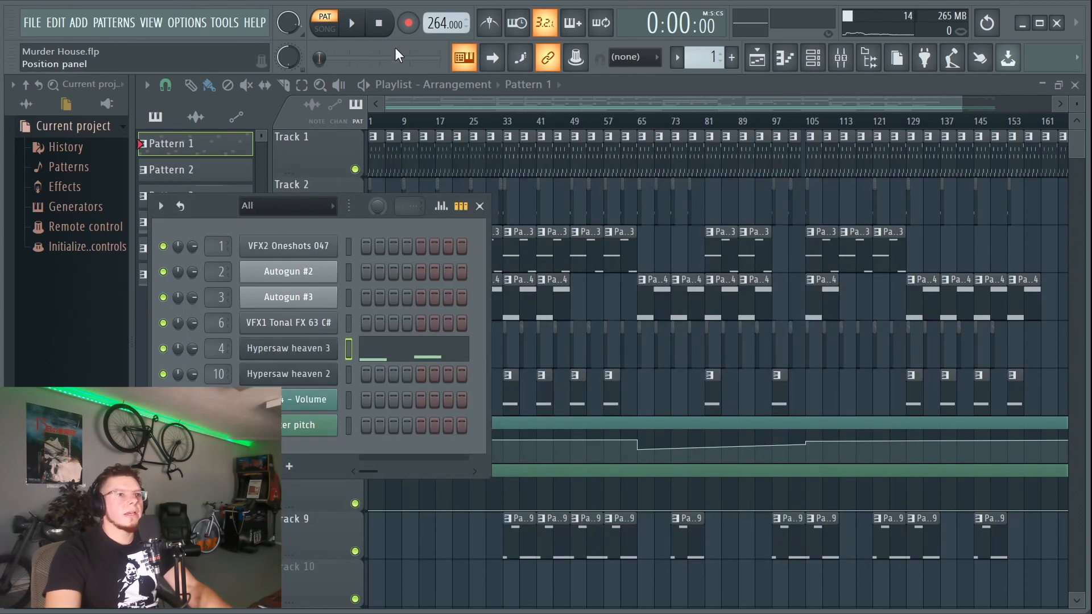
pyautogui.click(313, 374)
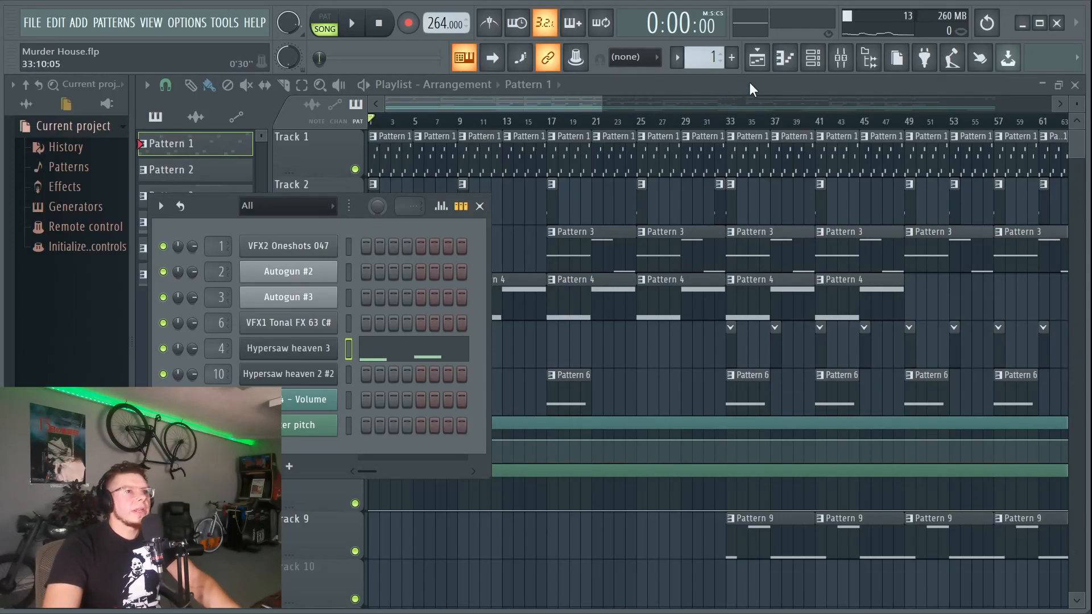
# Show the Hypersaw heaven 3 melody of Pattern 1 in the piano roll and audition it in pattern mode.
pyautogui.click(343, 28)
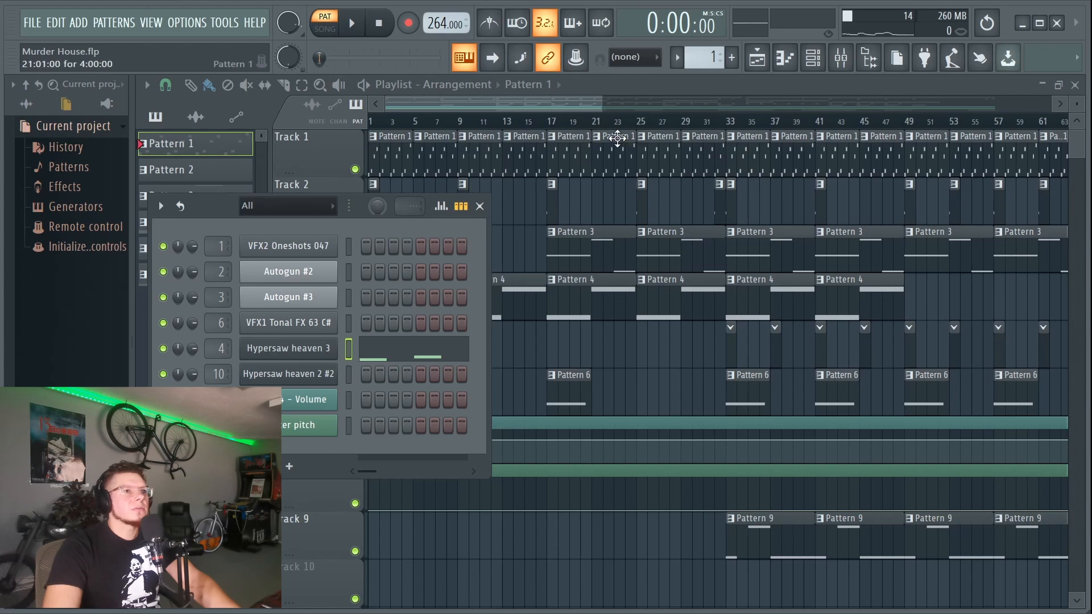
pyautogui.press('space')
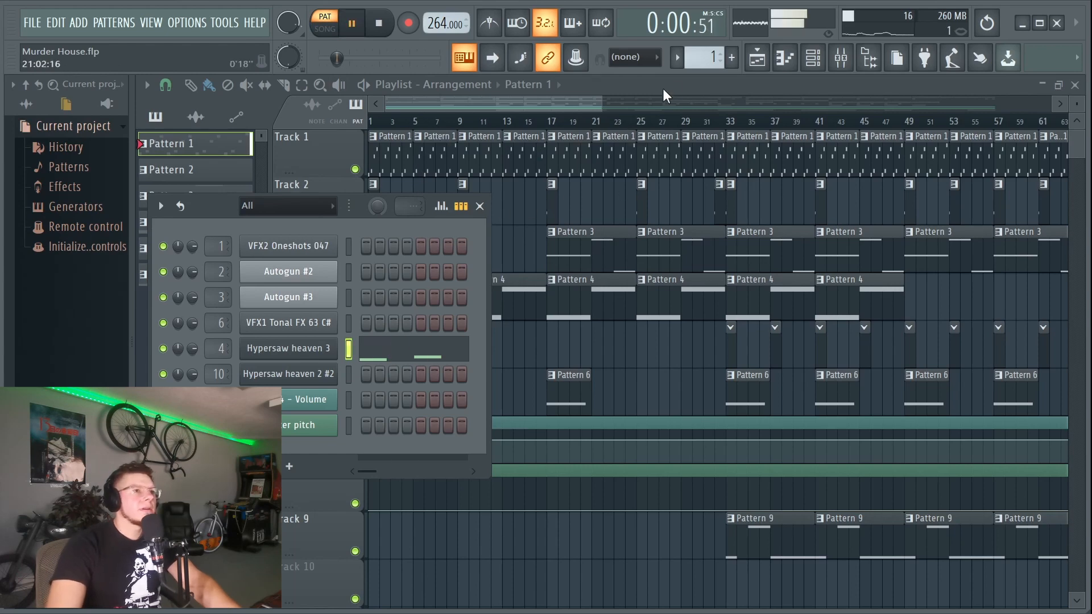
pyautogui.press('F6')
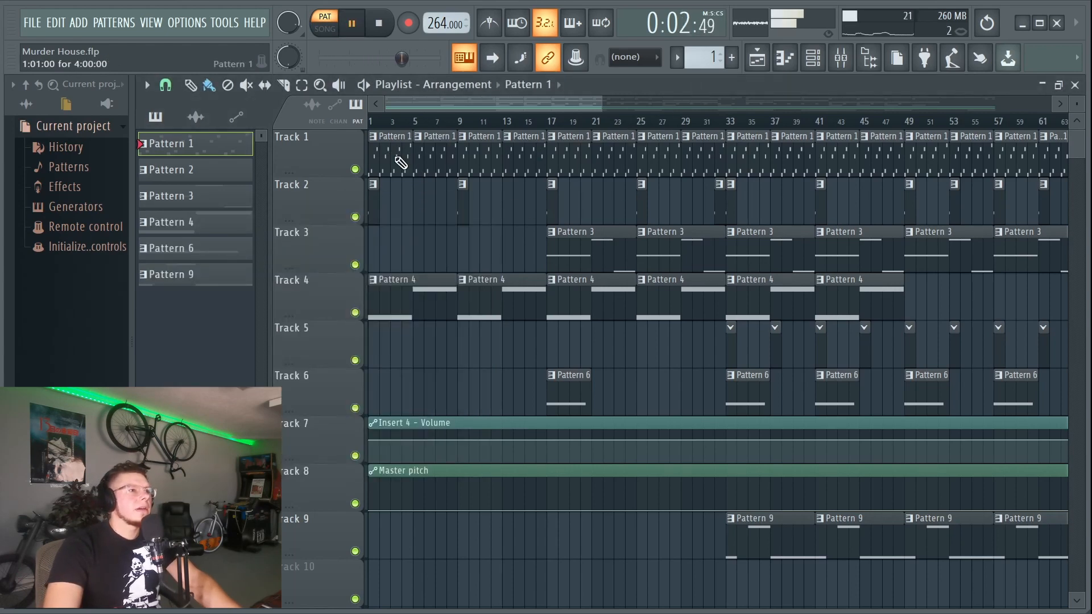
pyautogui.press('F7')
pyautogui.moveTo(425, 105); pyautogui.dragTo(209, 120)
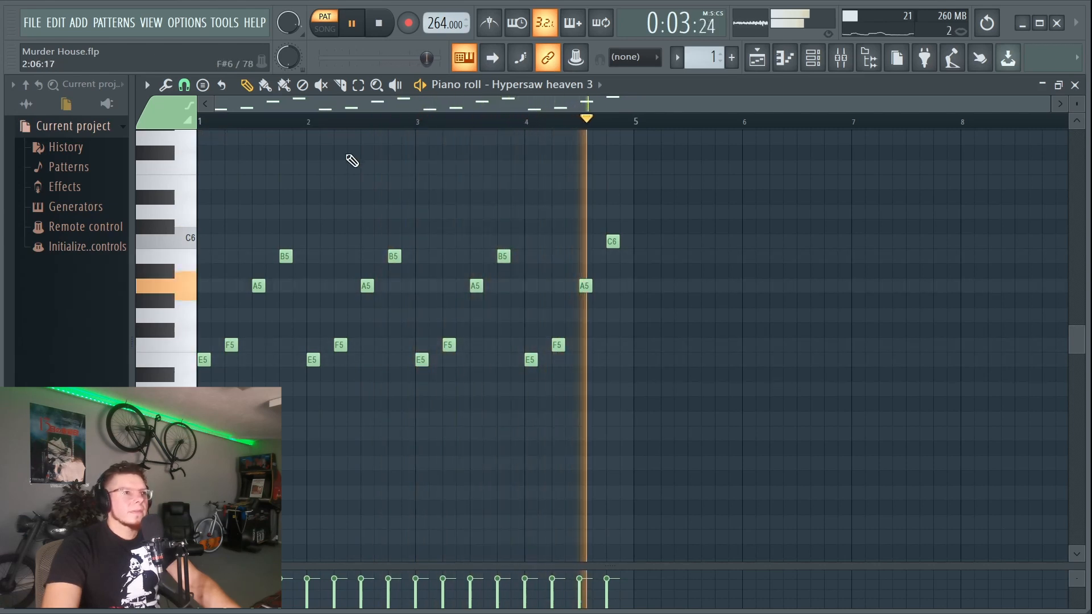
pyautogui.press('space')
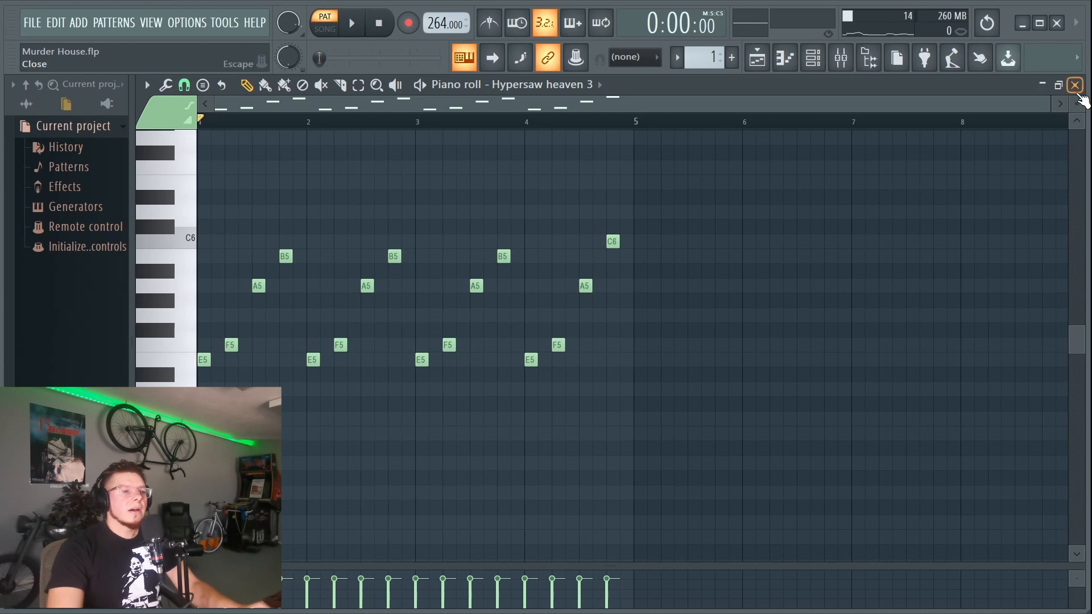
pyautogui.press('space')
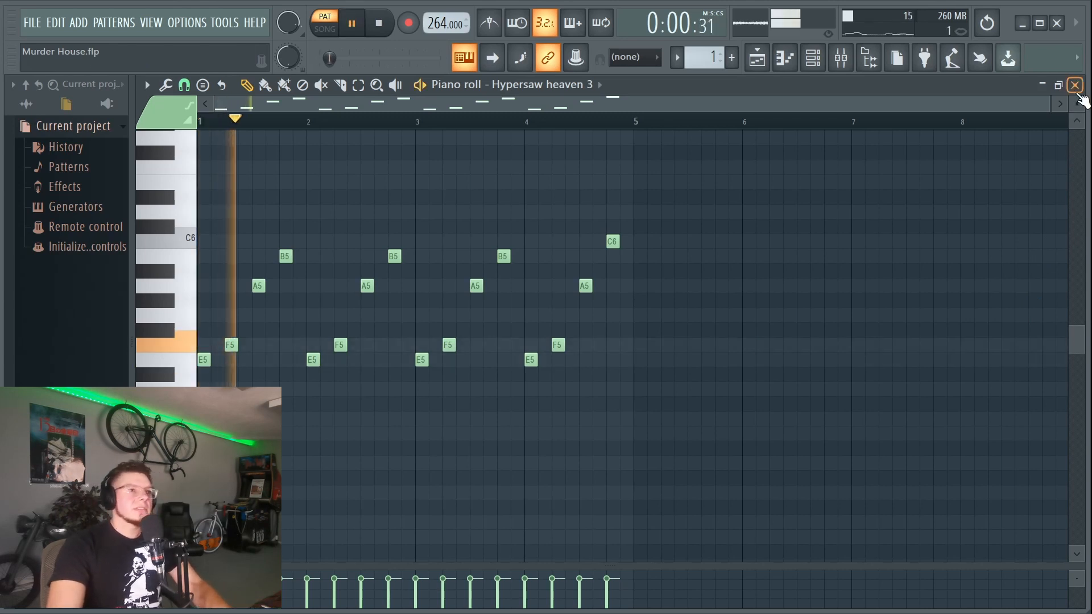
pyautogui.press('space')
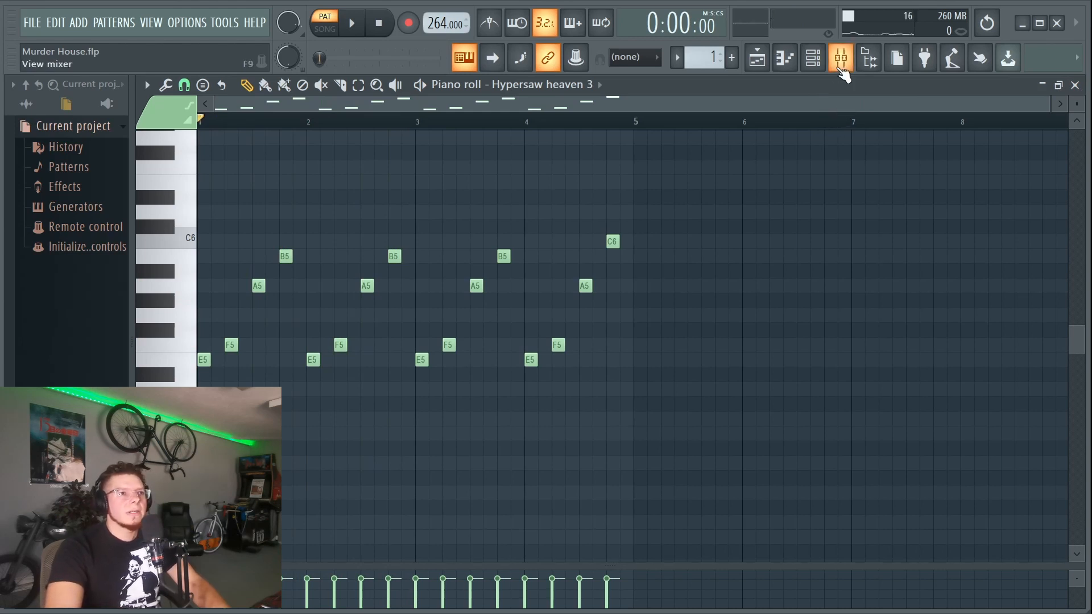
# Show Insert 4 in the mixer and examine its Fruity parametric EQ 2 and Fruity Reeverb 2 settings, playing the melody through the EQ.
pyautogui.click(842, 69)
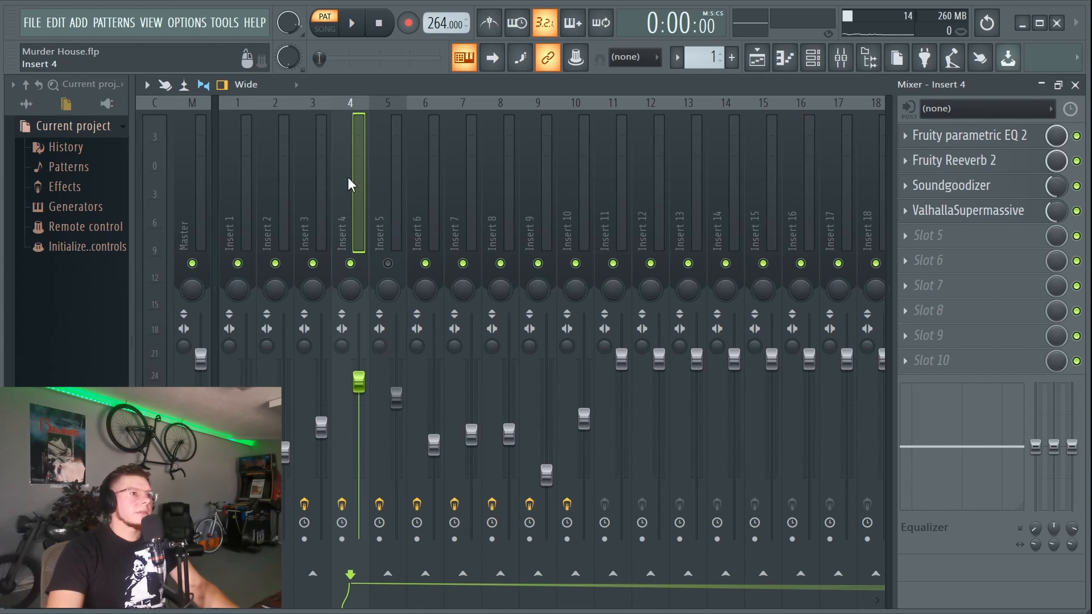
pyautogui.click(980, 142)
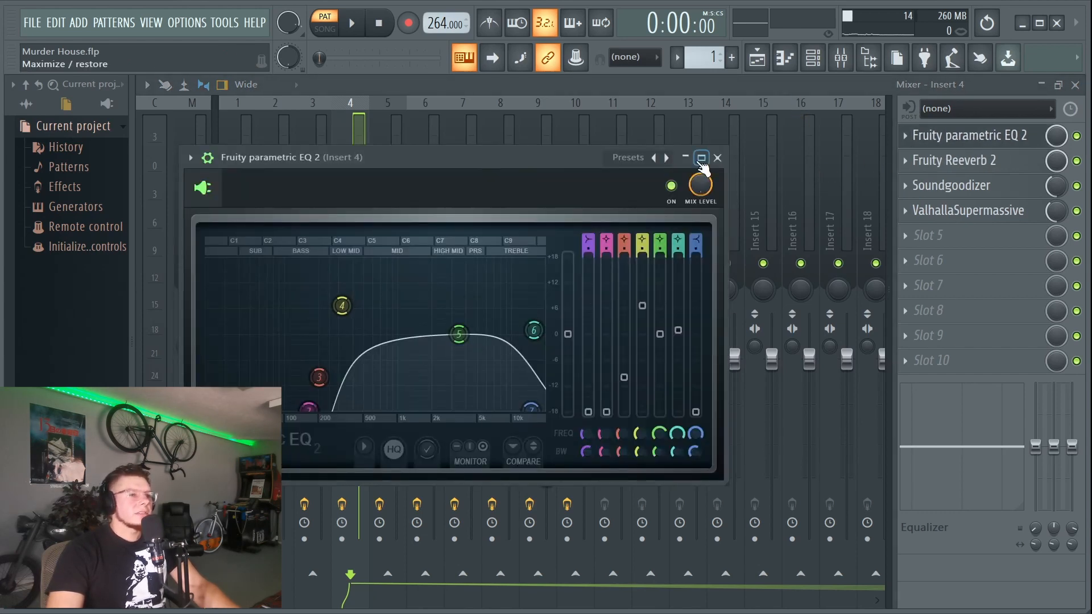
pyautogui.moveTo(558, 163); pyautogui.dragTo(784, 227)
pyautogui.press('space')
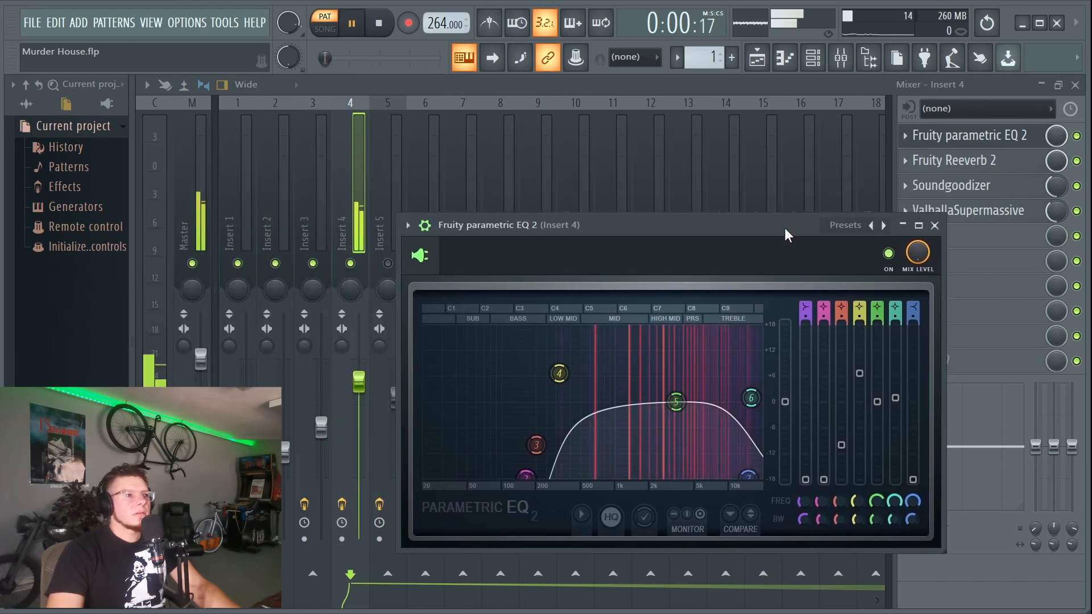
pyautogui.click(965, 161)
pyautogui.press('space')
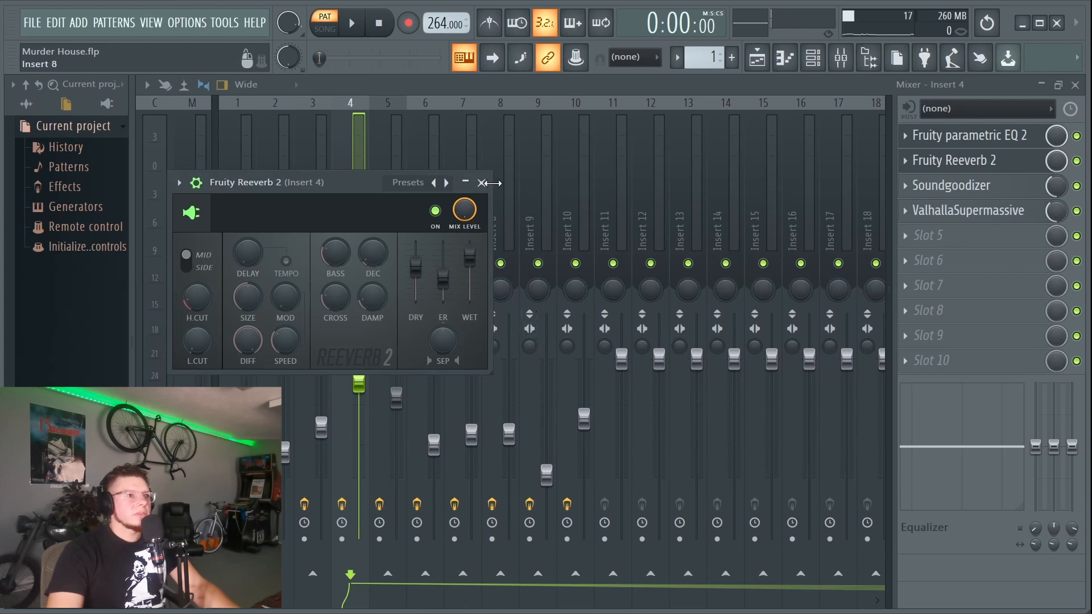
# Examine the Soundgoodizer and ValhallaSupermassive settings on Insert 4, closing each plugin window after viewing.
pyautogui.click(933, 194)
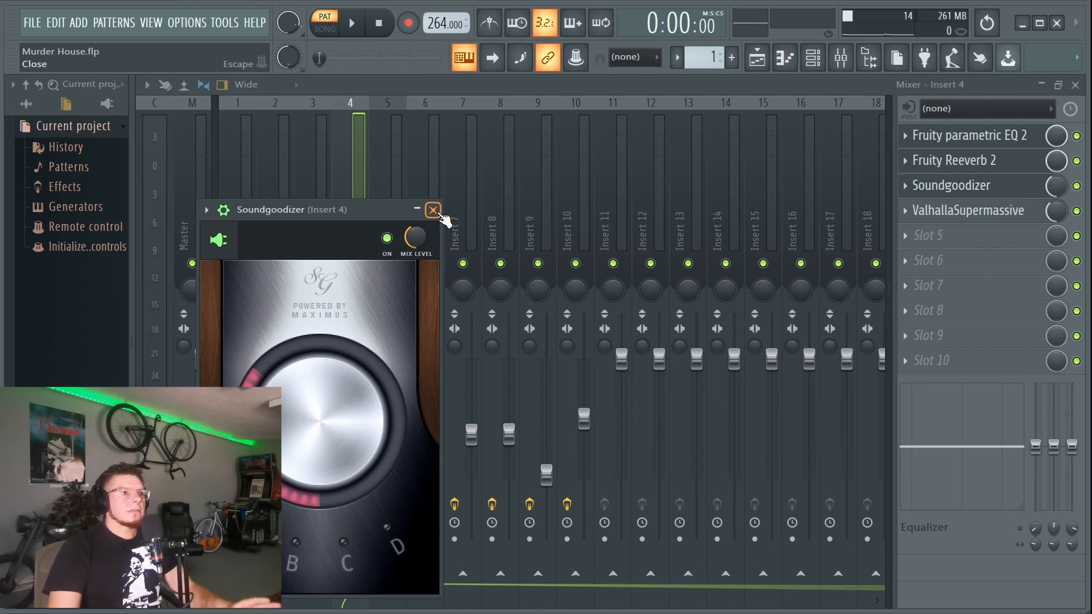
pyautogui.click(433, 210)
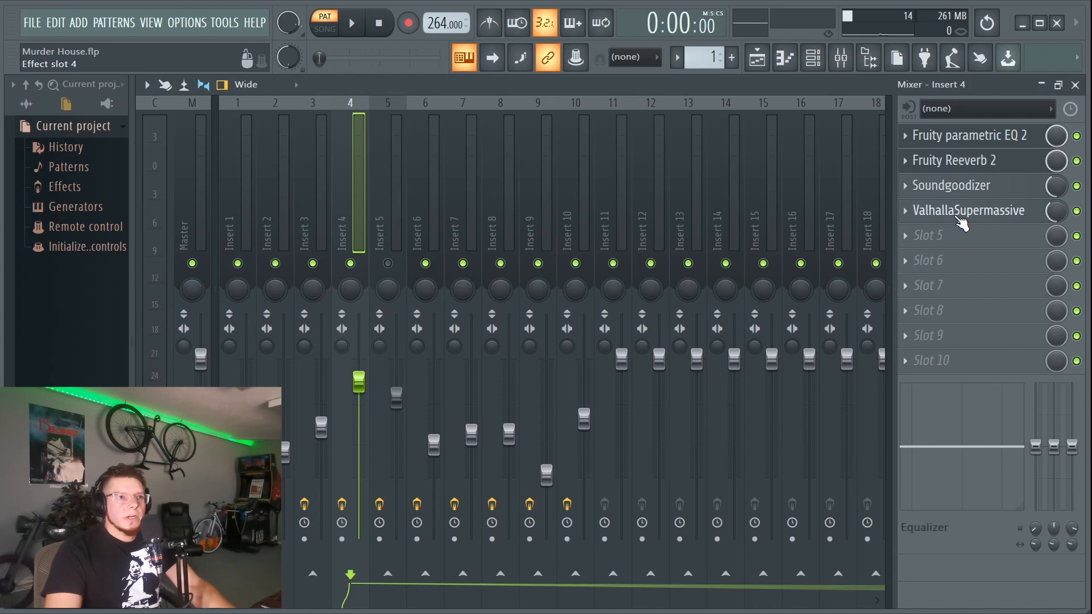
pyautogui.click(958, 218)
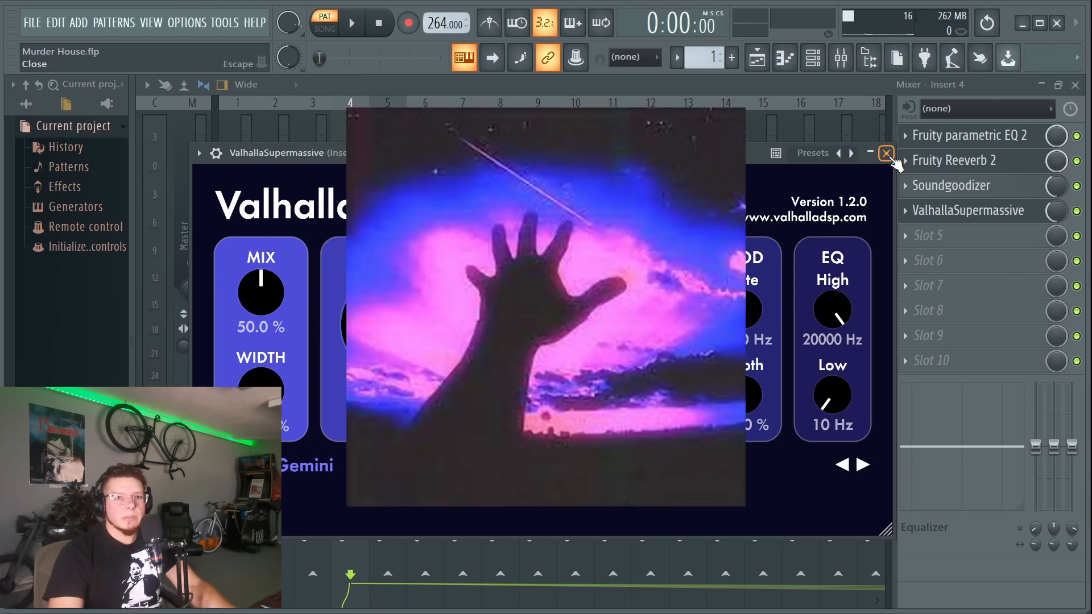
pyautogui.click(886, 153)
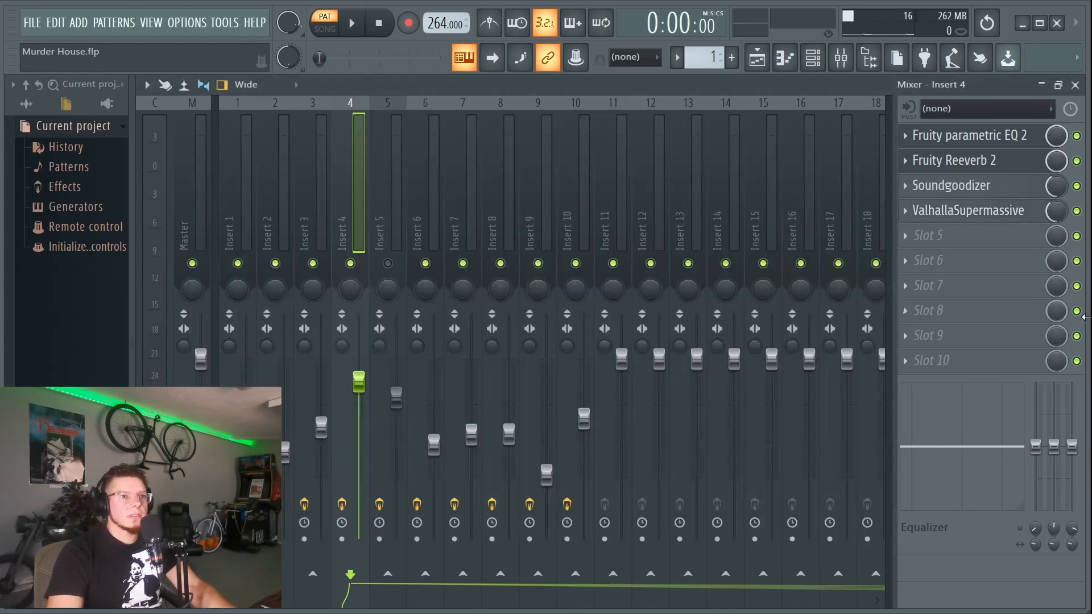
# Bypass all four effects on Insert 4 and play the melody dry.
pyautogui.click(1077, 136)
pyautogui.click(1077, 161)
pyautogui.click(1077, 186)
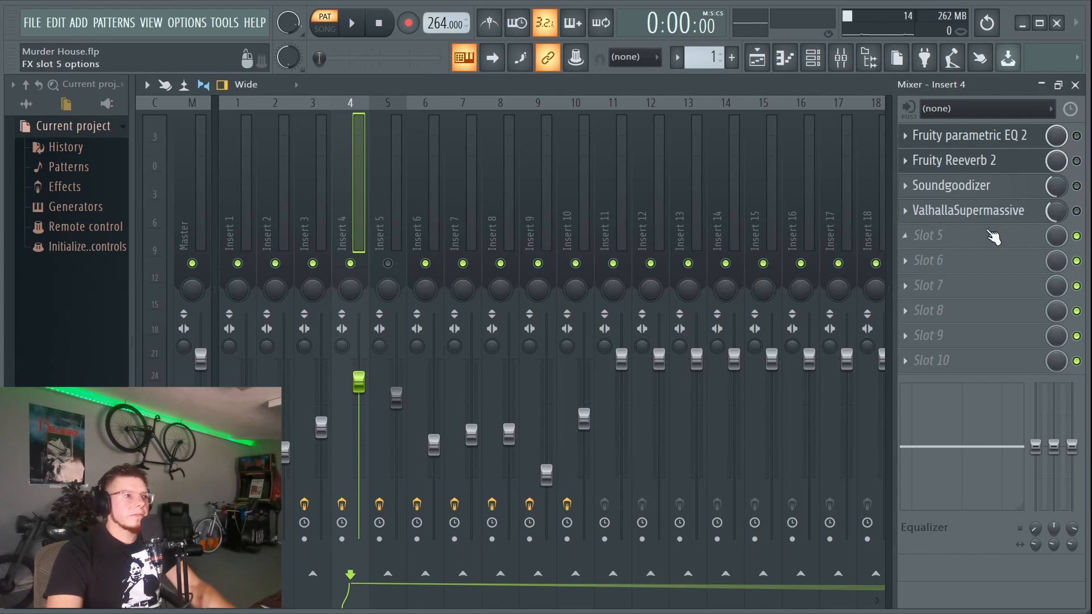
pyautogui.press('space')
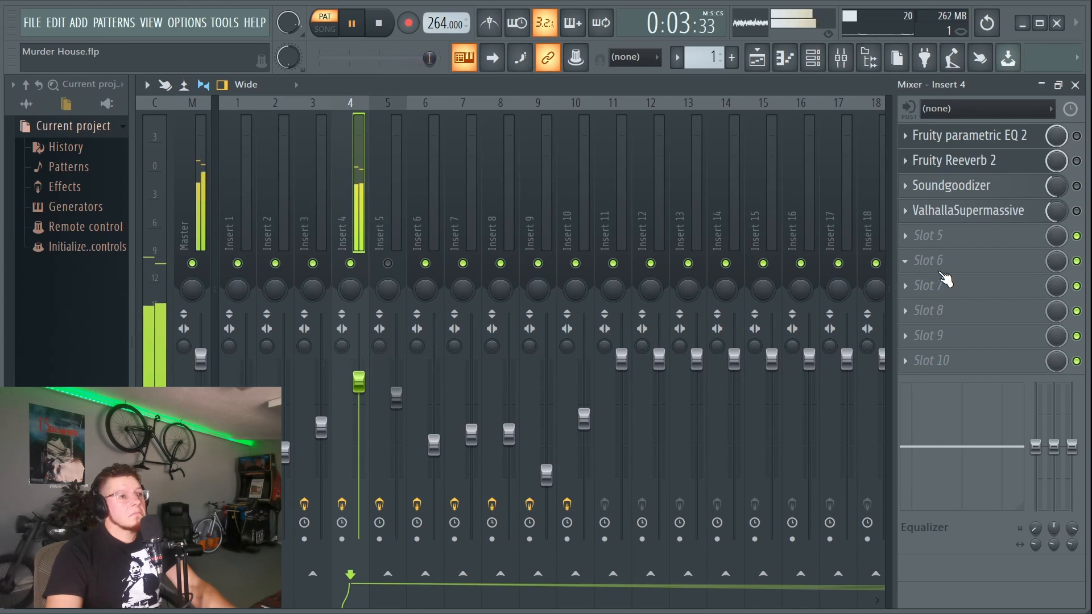
pyautogui.press('space')
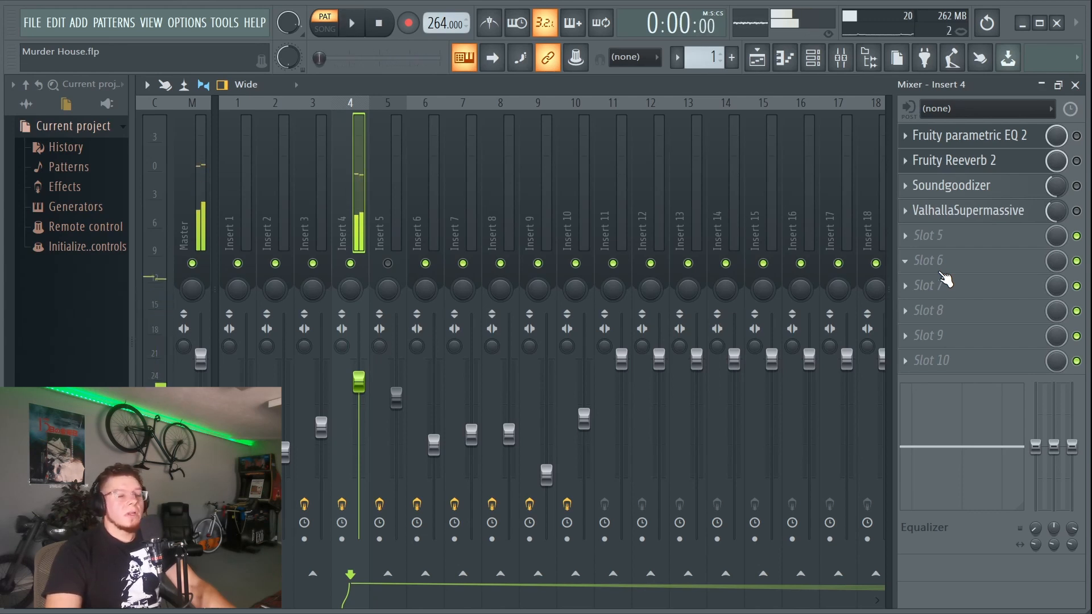
# Re-enable Fruity parametric EQ 2 and Fruity Reeverb 2 on Insert 4 one at a time, playing the melody with each.
pyautogui.click(1076, 136)
pyautogui.press('space')
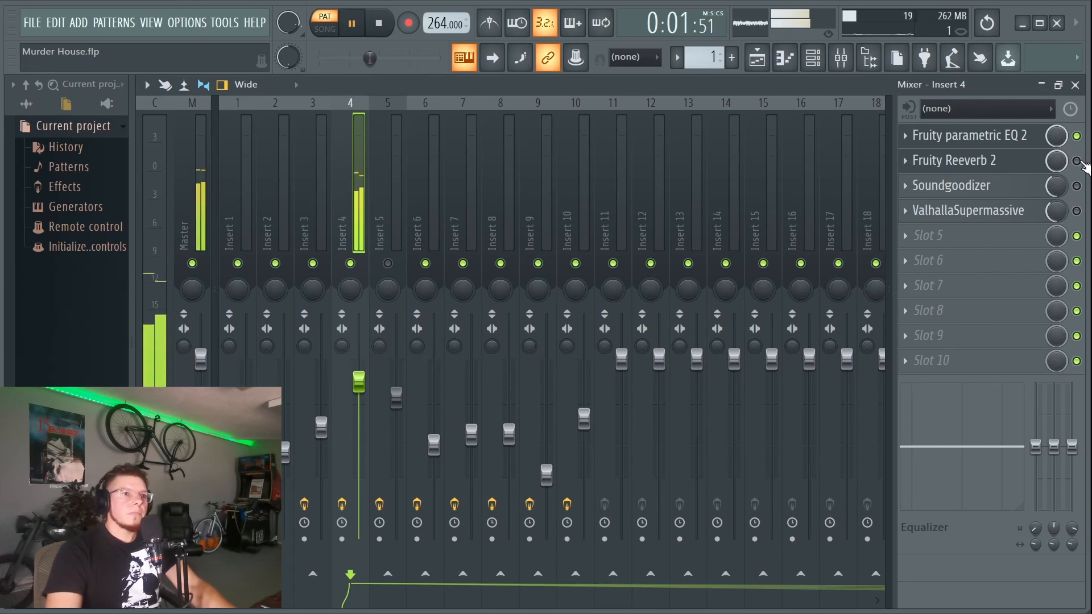
pyautogui.press('space')
pyautogui.click(1077, 161)
pyautogui.press('space')
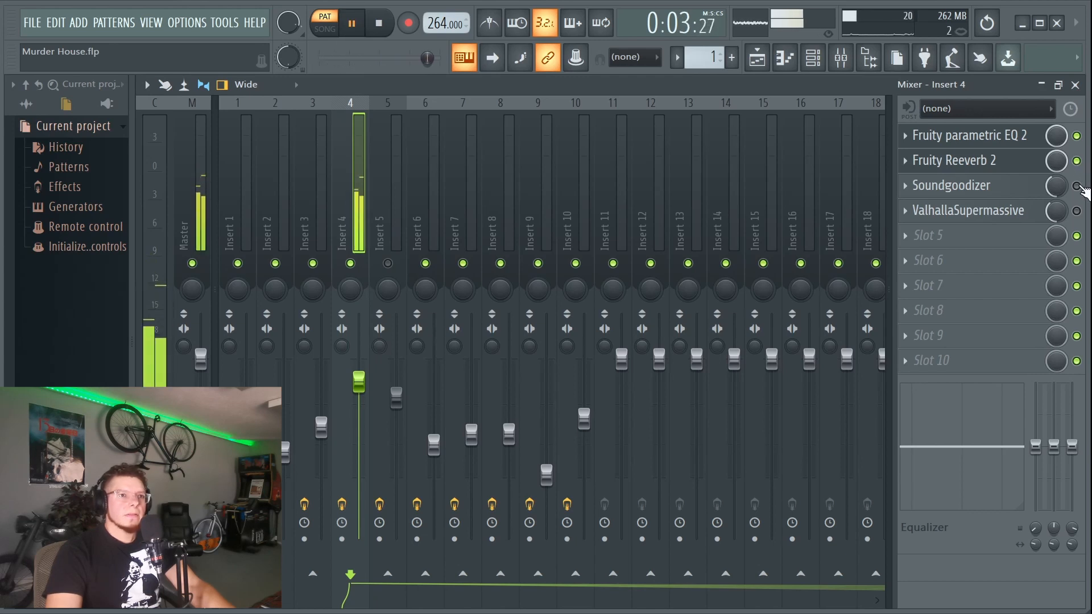
# Re-enable Soundgoodizer and ValhallaSupermassive on Insert 4 and play the melody through the full effect chain.
pyautogui.click(1076, 187)
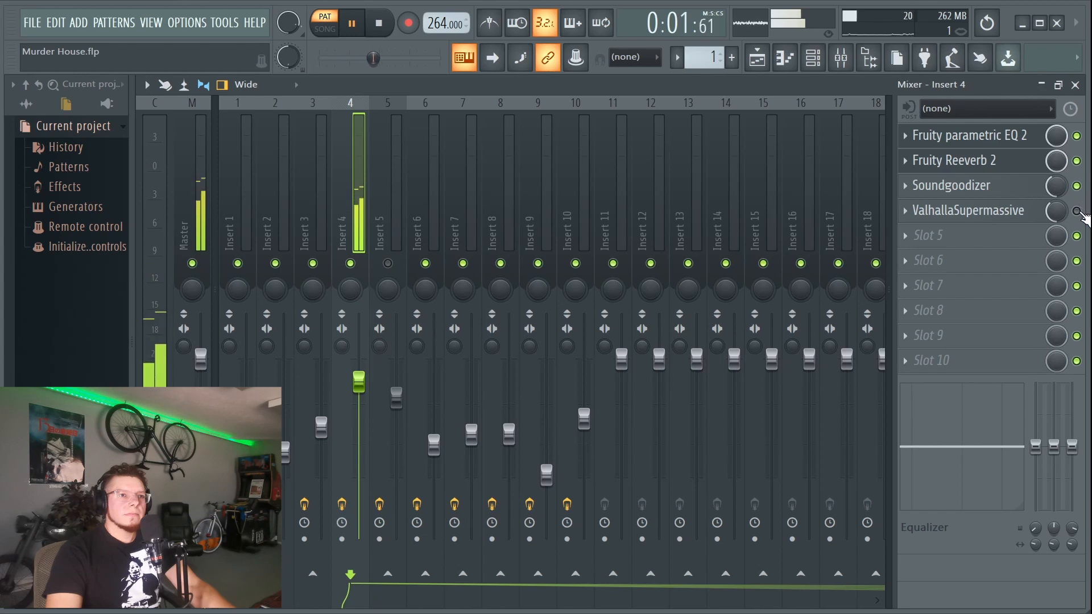
pyautogui.click(1076, 211)
pyautogui.press('space')
pyautogui.press('space')
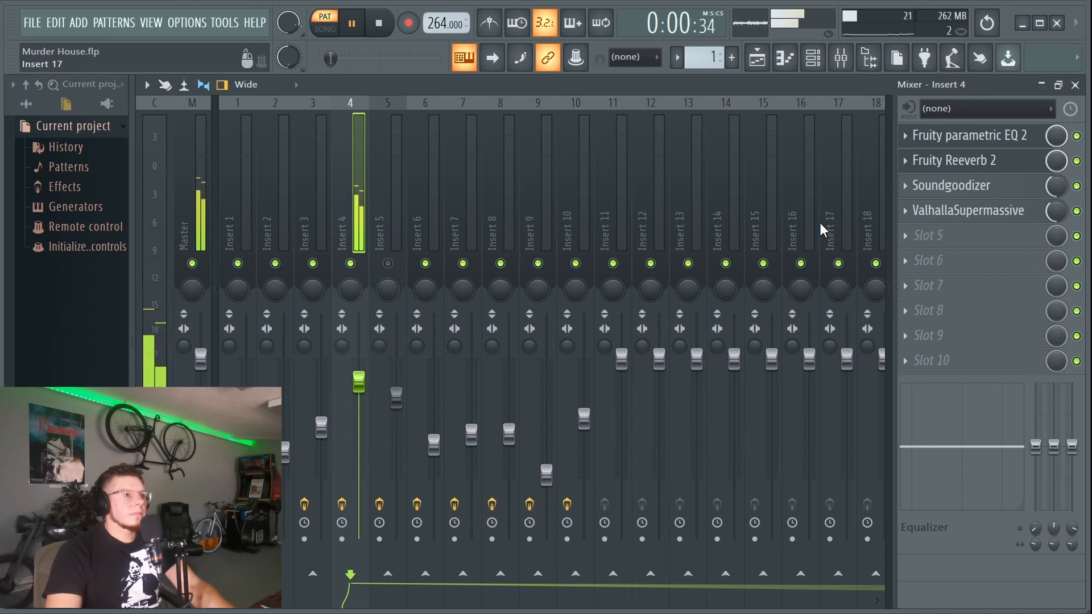
pyautogui.press('space')
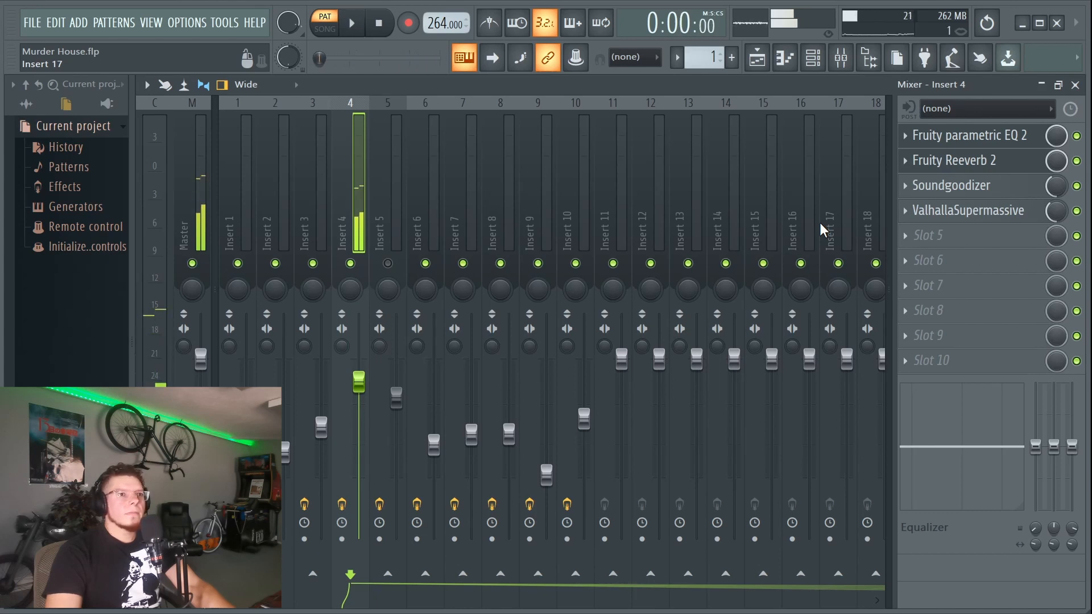
# Return to the playlist arrangement by closing the mixer, the Fruity Reeverb 2 window and the piano roll.
pyautogui.click(1075, 85)
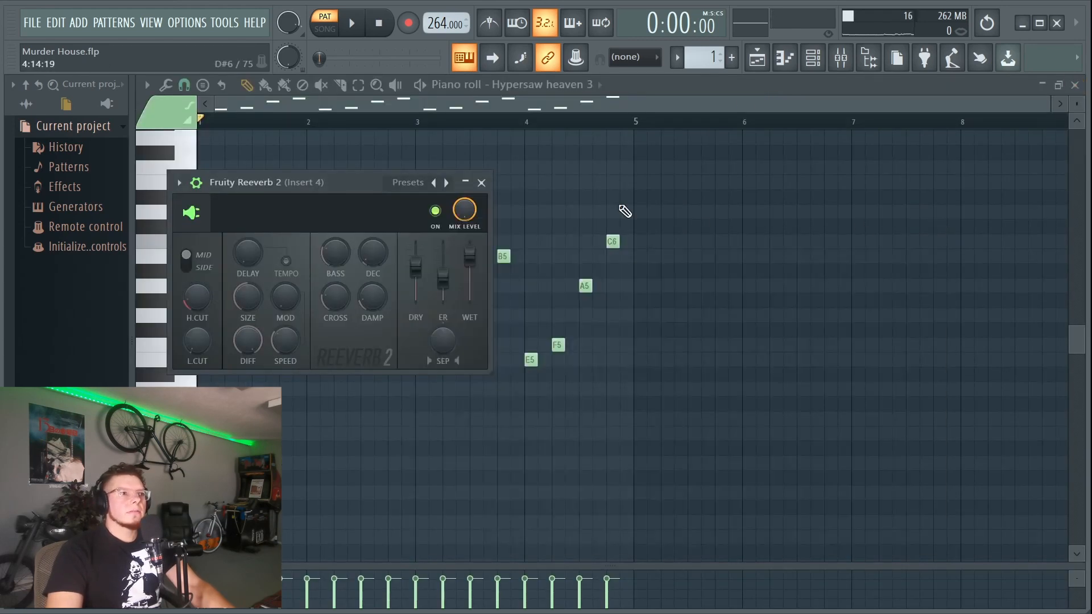
pyautogui.click(482, 183)
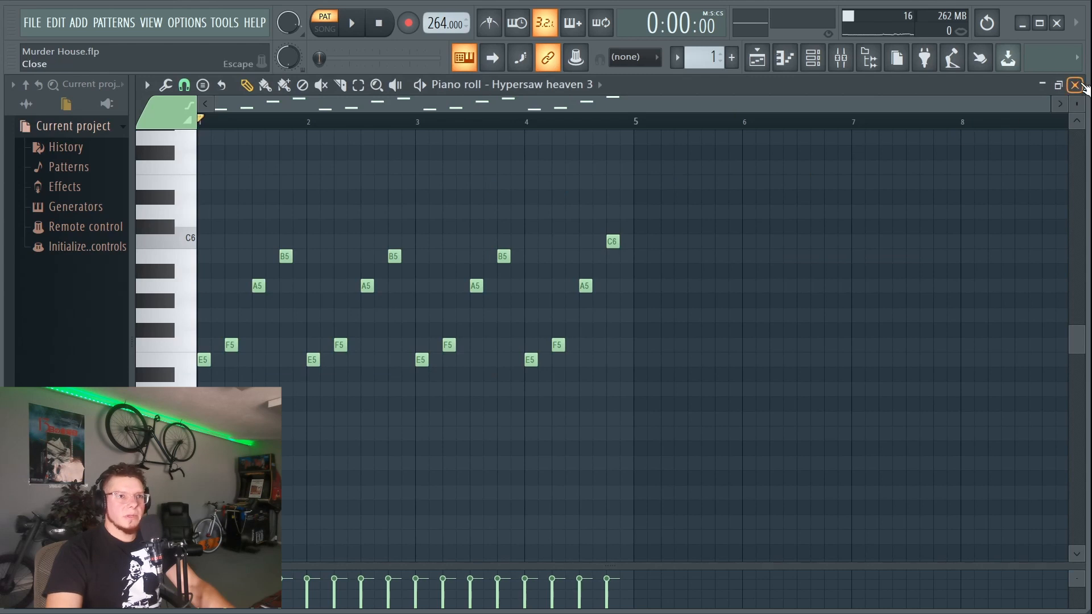
pyautogui.click(1075, 85)
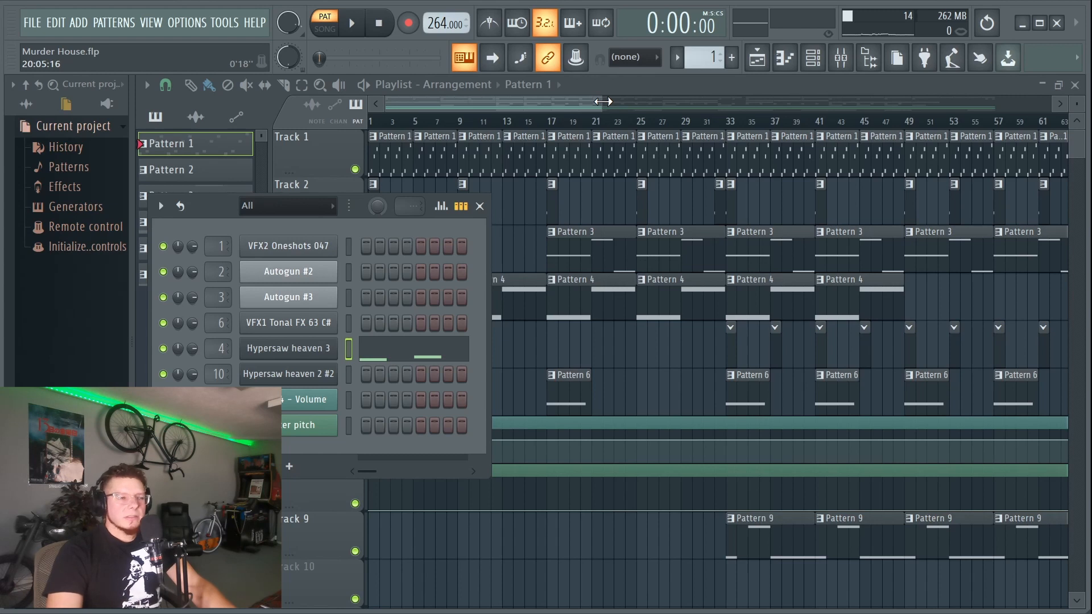
pyautogui.moveTo(602, 102); pyautogui.dragTo(622, 101)
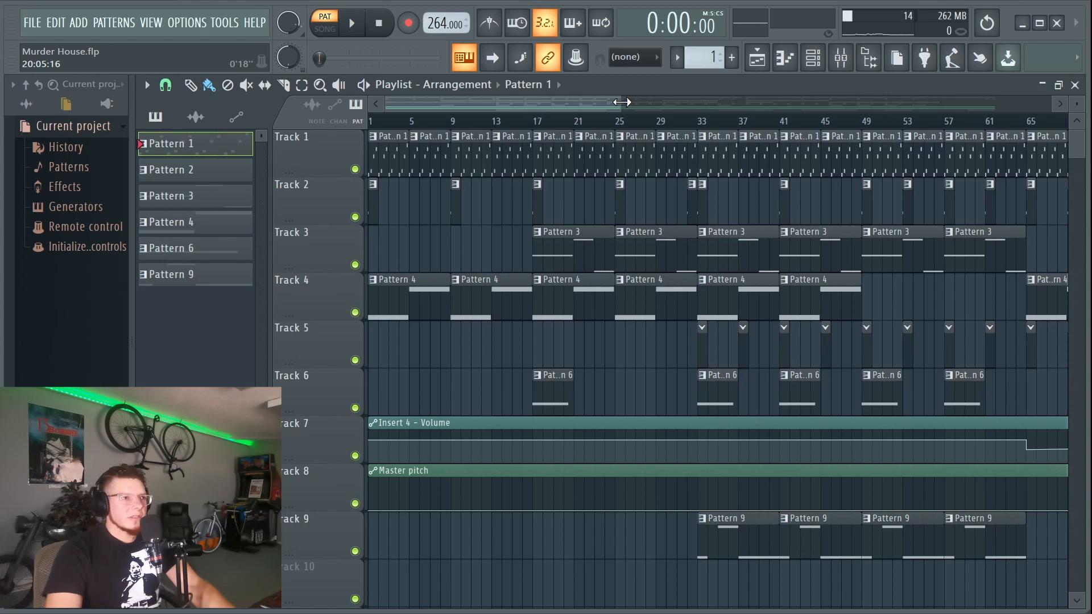
pyautogui.moveTo(622, 102); pyautogui.dragTo(600, 102)
# Audition Pattern 2 and open the sampler settings of its VFX2 Oneshots 047 channel.
pyautogui.scroll(1, 703, 59)
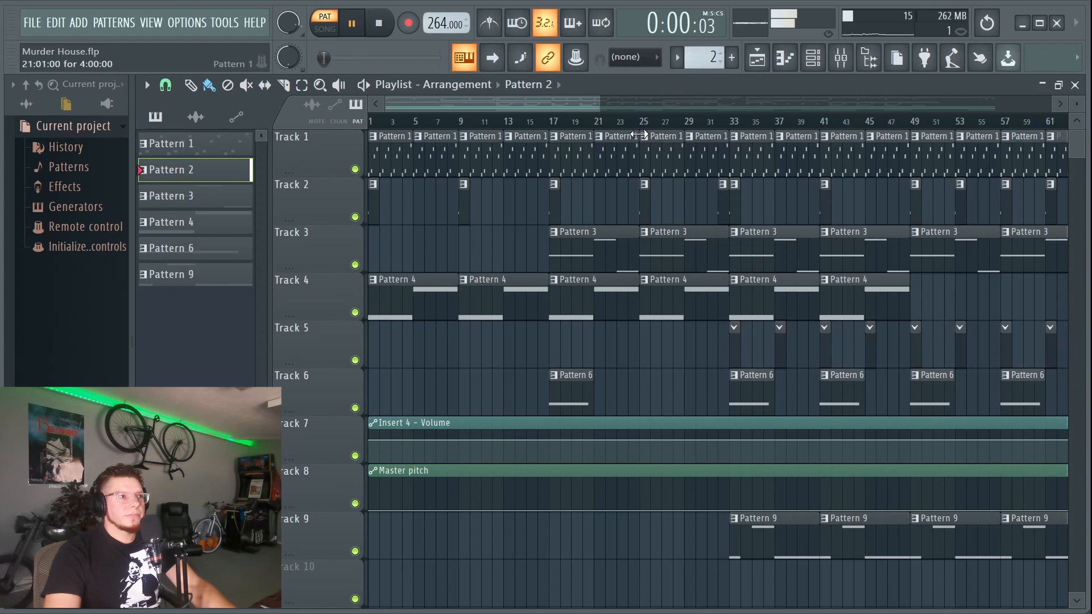
pyautogui.click(814, 57)
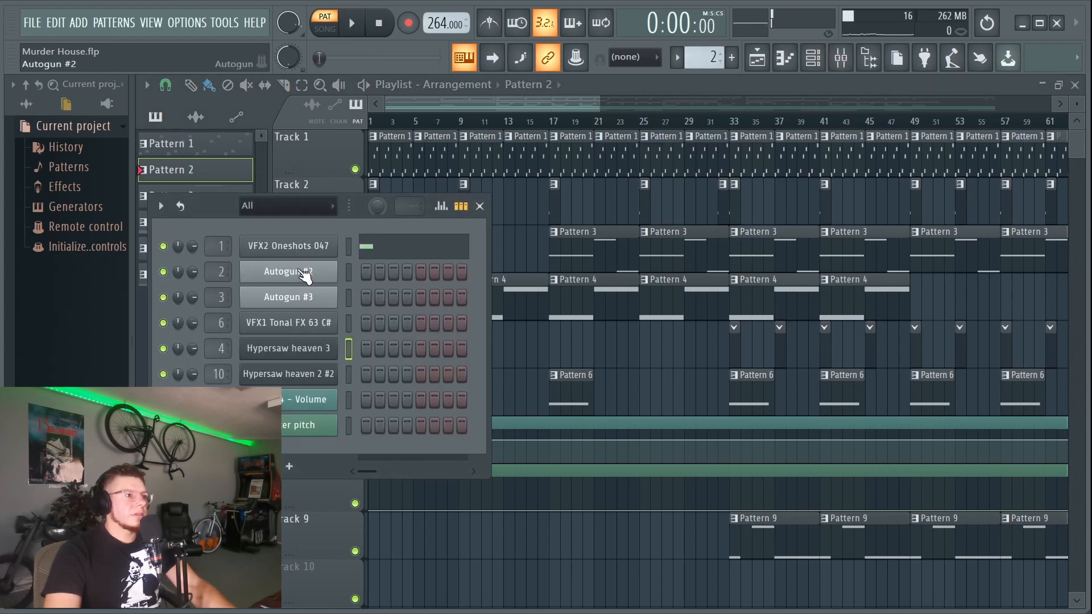
pyautogui.press('space')
pyautogui.press('space')
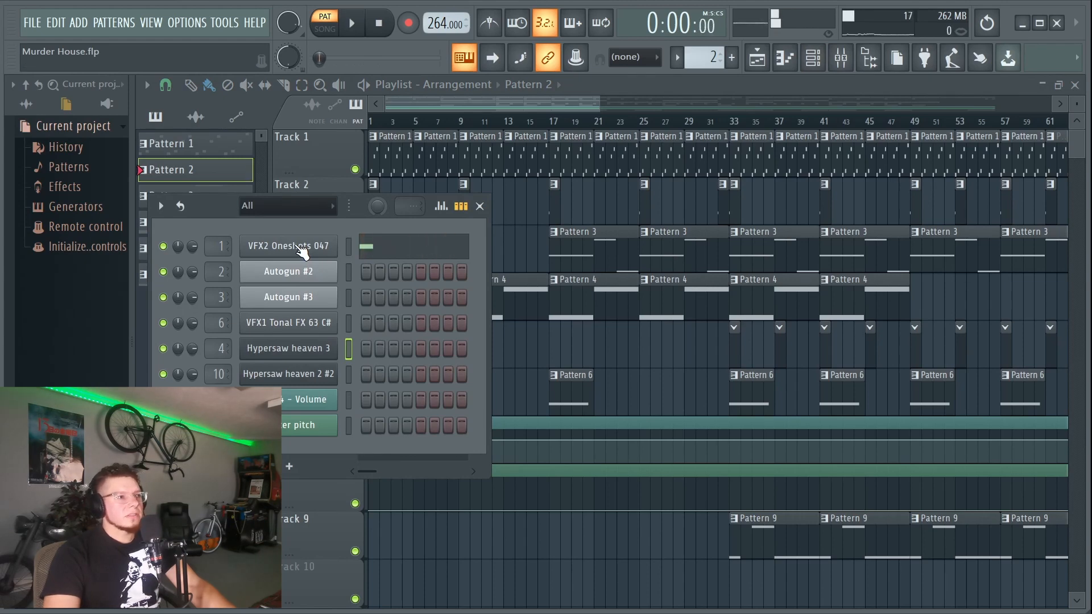
pyautogui.click(301, 250)
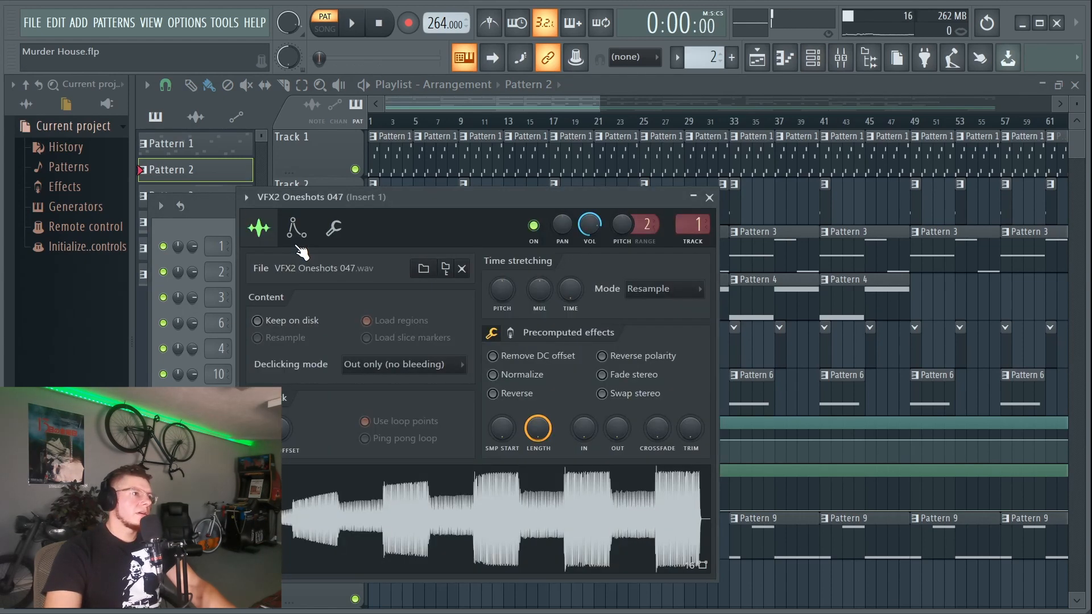
# Close the VFX2 Oneshots 047 sampler settings and play Pattern 2.
pyautogui.click(711, 196)
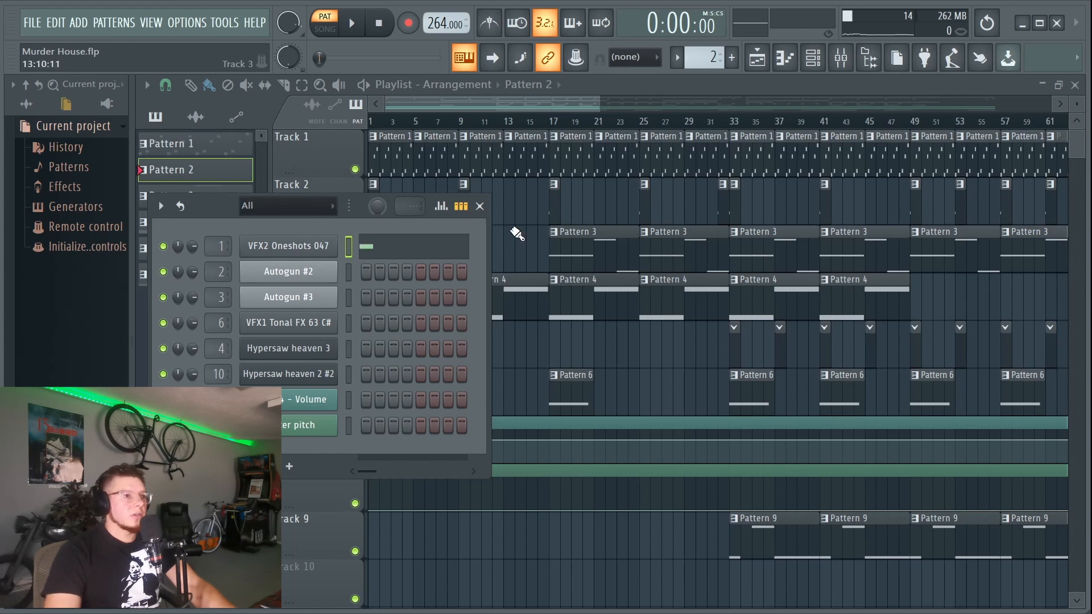
pyautogui.press('space')
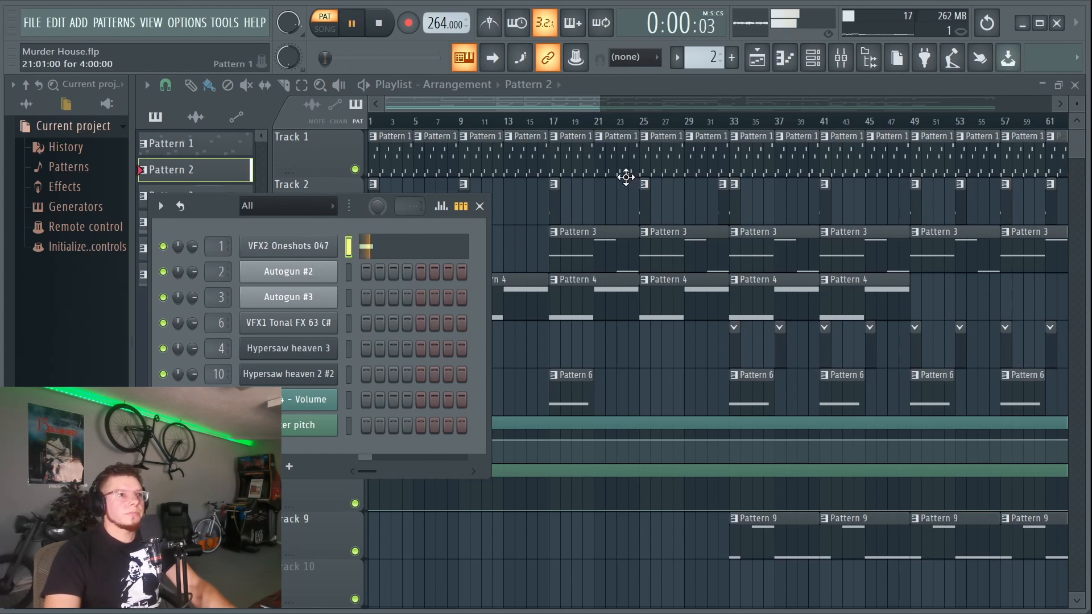
pyautogui.press('space')
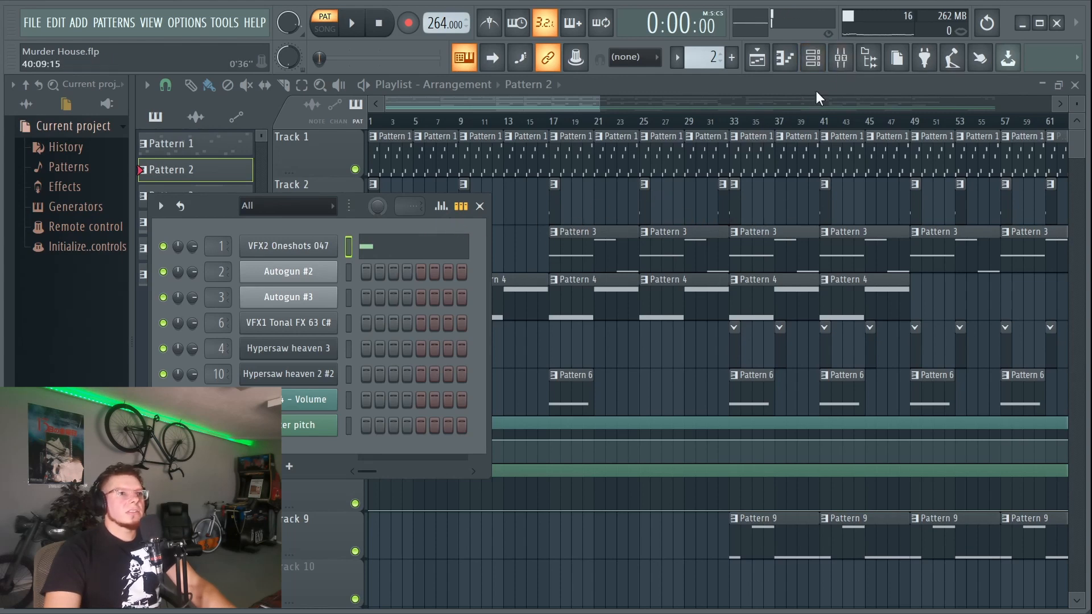
# Play Pattern 2 with the mixer shown and inspect Fruity parametric EQ 2, Fruity Reeverb 2, Fruity Chorus and ValhallaSupermassive on Insert 1.
pyautogui.click(841, 57)
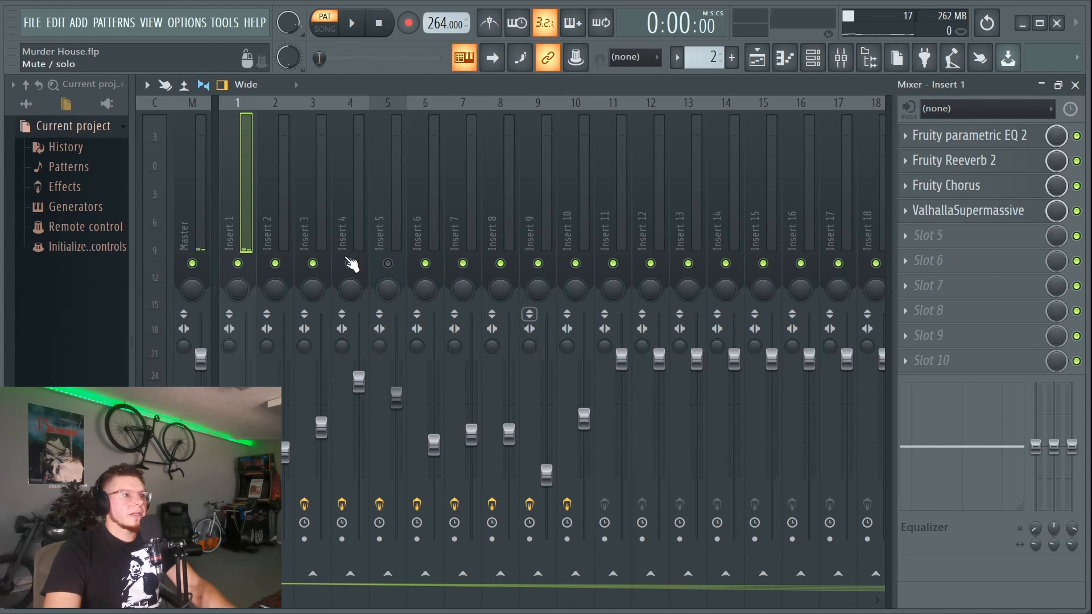
pyautogui.press('space')
pyautogui.press('space')
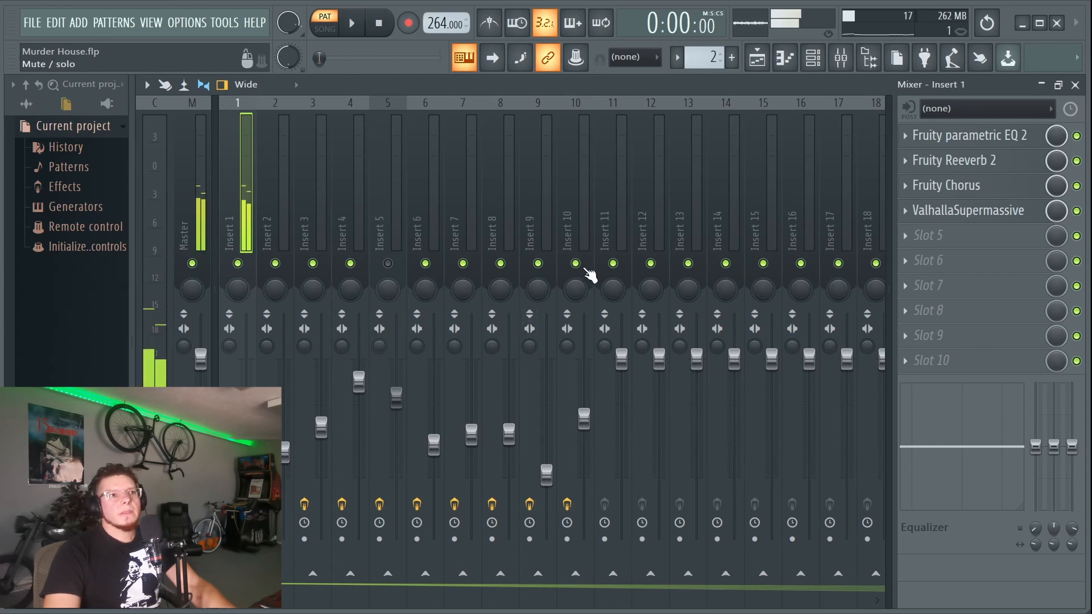
pyautogui.click(1030, 141)
pyautogui.click(1000, 161)
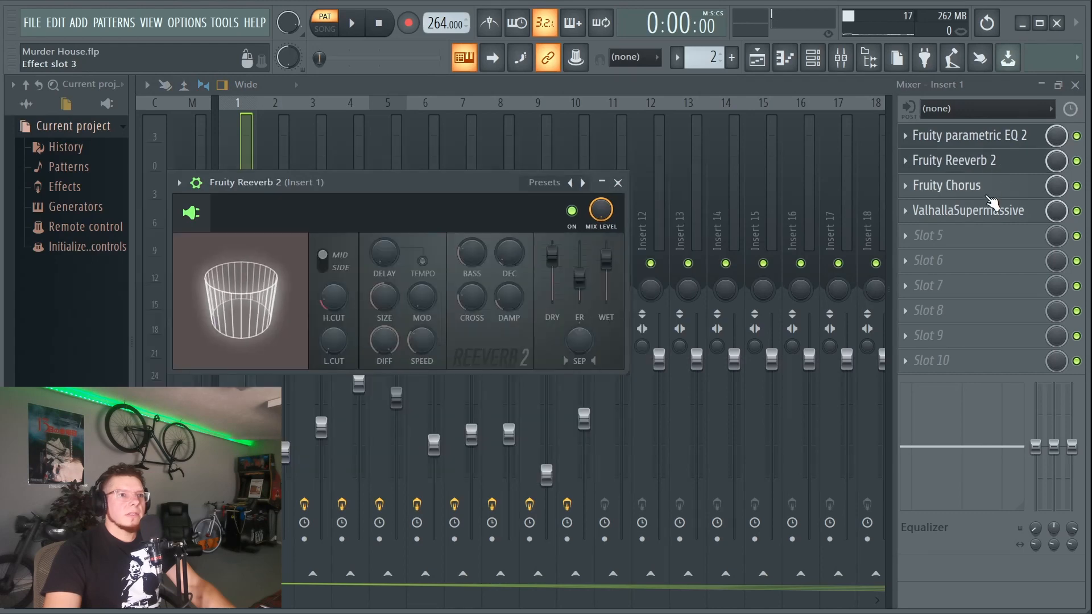
pyautogui.click(987, 192)
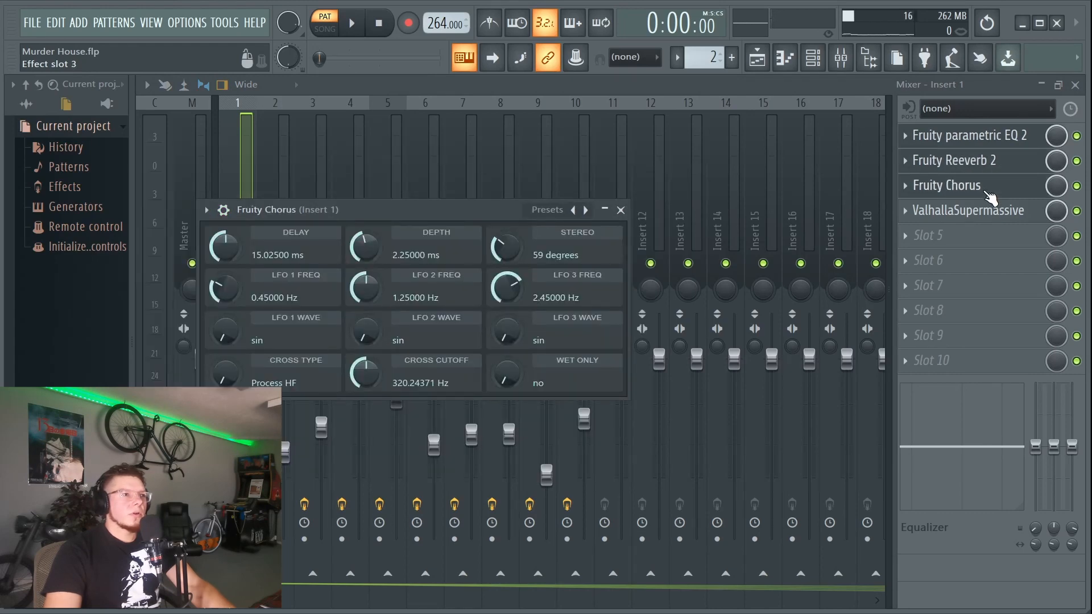
pyautogui.click(990, 215)
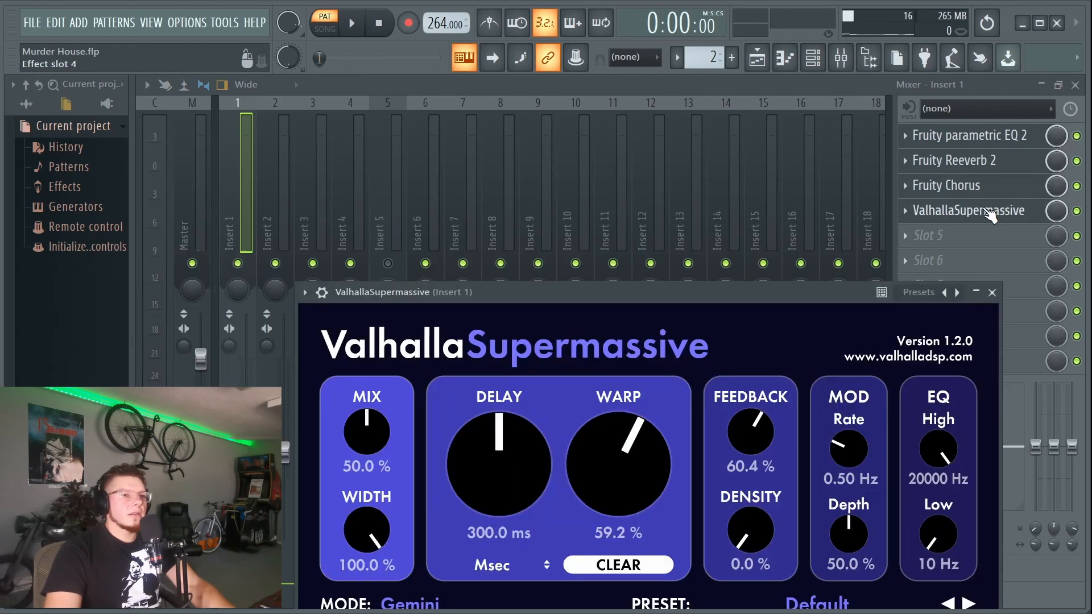
pyautogui.click(990, 215)
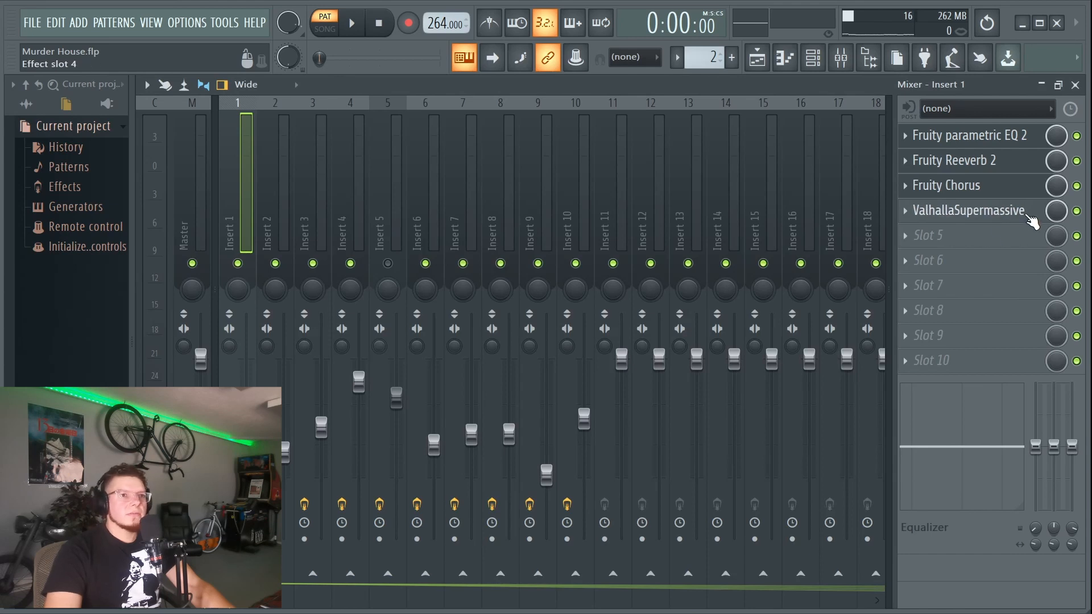
# Disable all four effects on Insert 1 and play Pattern 2 dry.
pyautogui.click(1077, 136)
pyautogui.click(1076, 161)
pyautogui.click(1077, 186)
pyautogui.click(1077, 211)
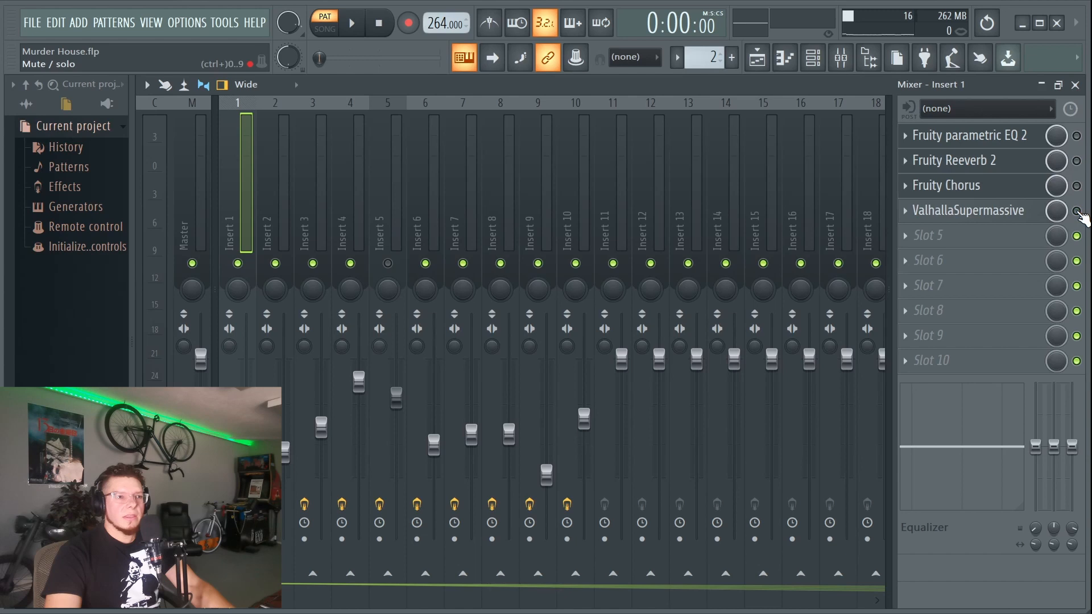
pyautogui.press('space')
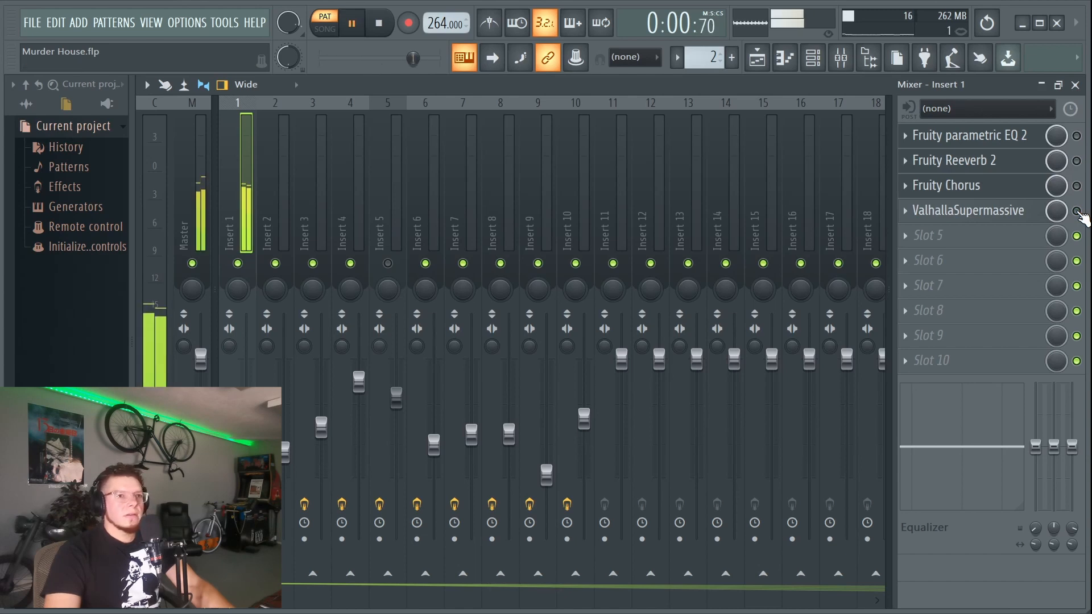
pyautogui.press('space')
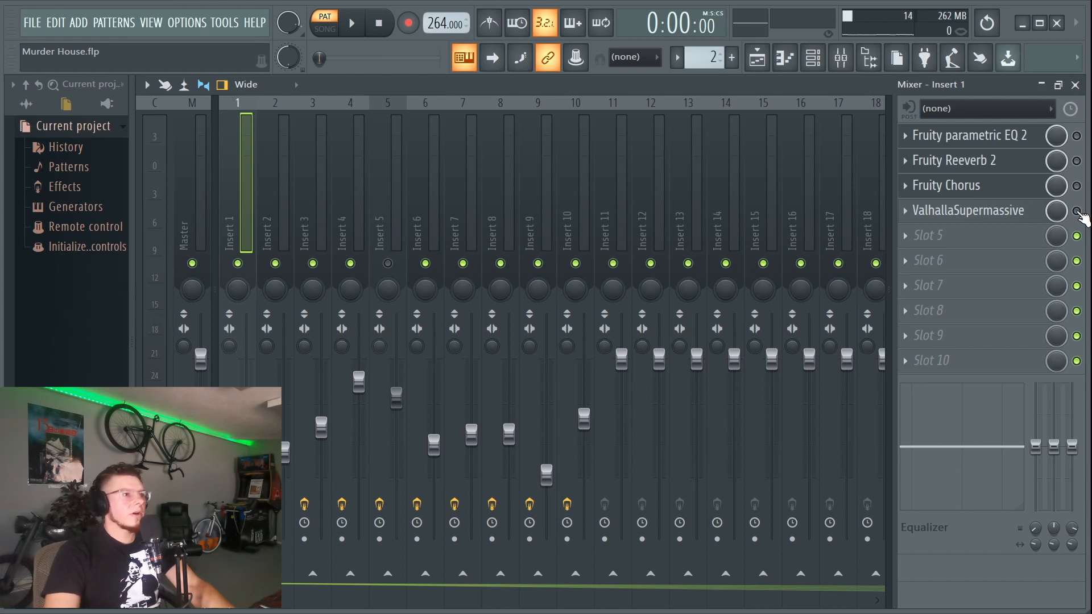
# Re-enable all four effects on Insert 1 and play Pattern 2 through the full chain.
pyautogui.click(1077, 211)
pyautogui.click(1077, 186)
pyautogui.click(1077, 161)
pyautogui.click(1076, 137)
pyautogui.press('space')
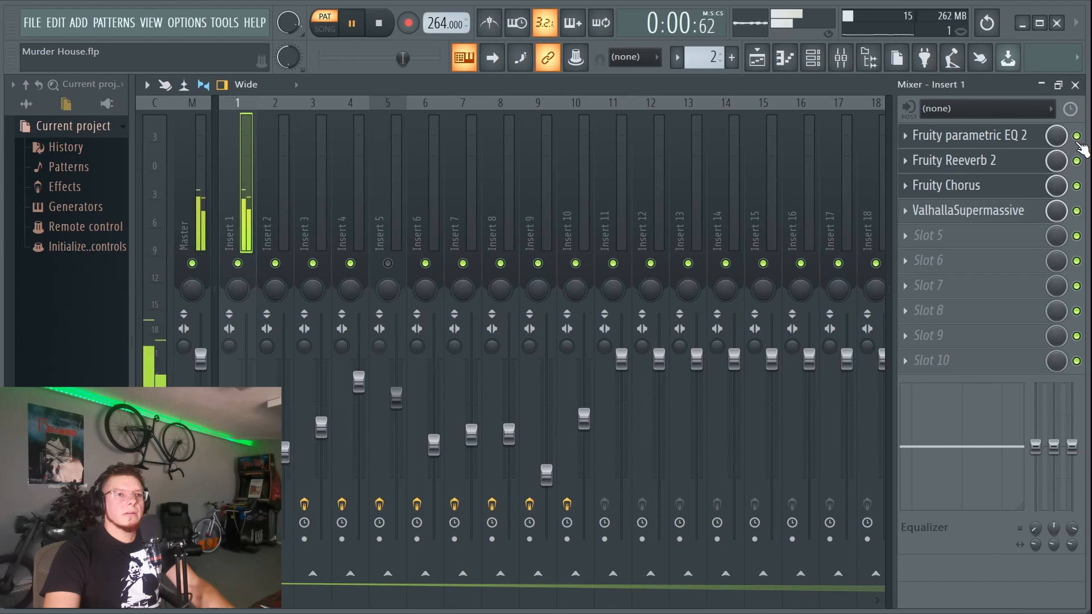
pyautogui.press('space')
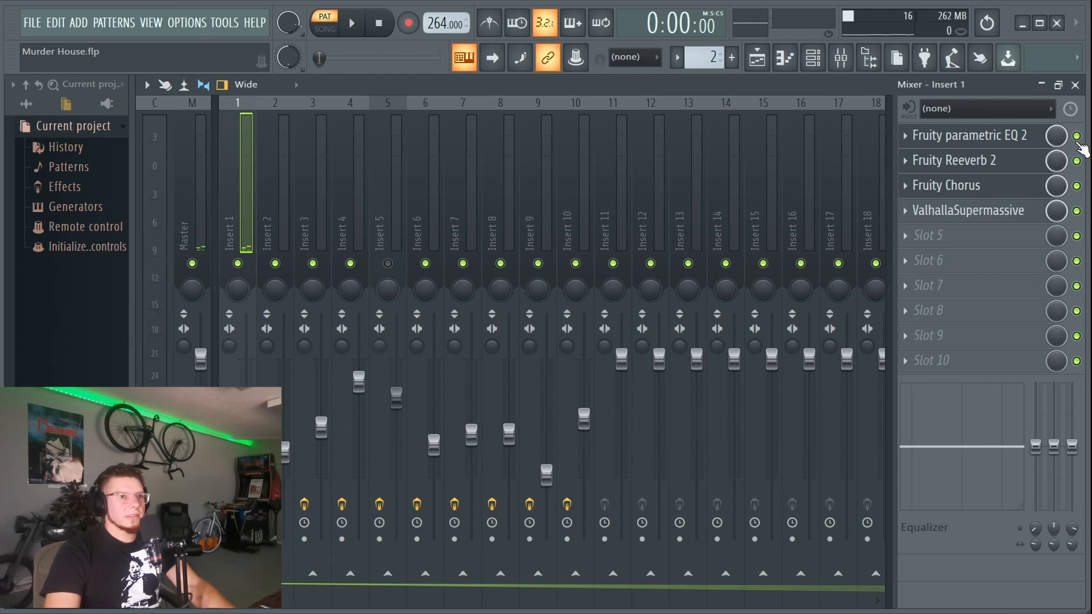
# Close the mixer and the open Insert 1 effect windows, and audition Pattern 3.
pyautogui.click(1075, 85)
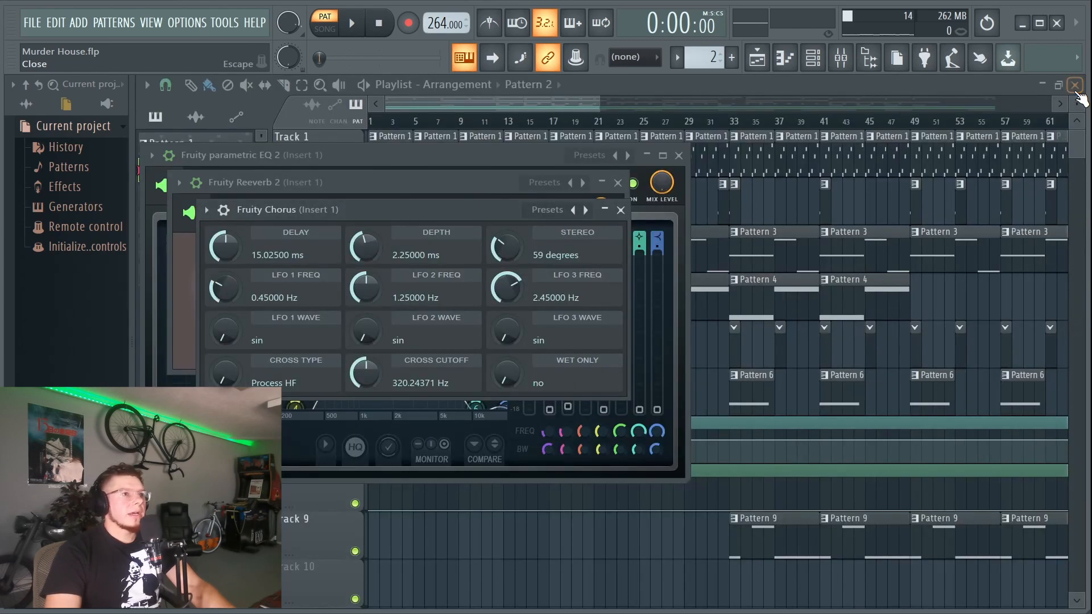
pyautogui.scroll(1, 708, 60)
pyautogui.press('space')
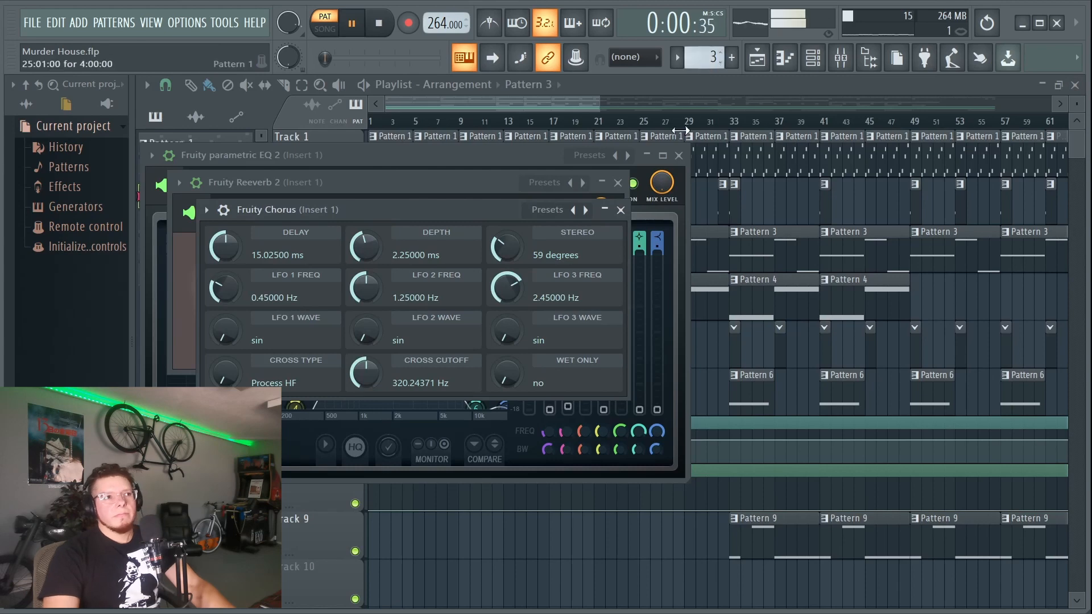
pyautogui.click(618, 183)
pyautogui.click(620, 210)
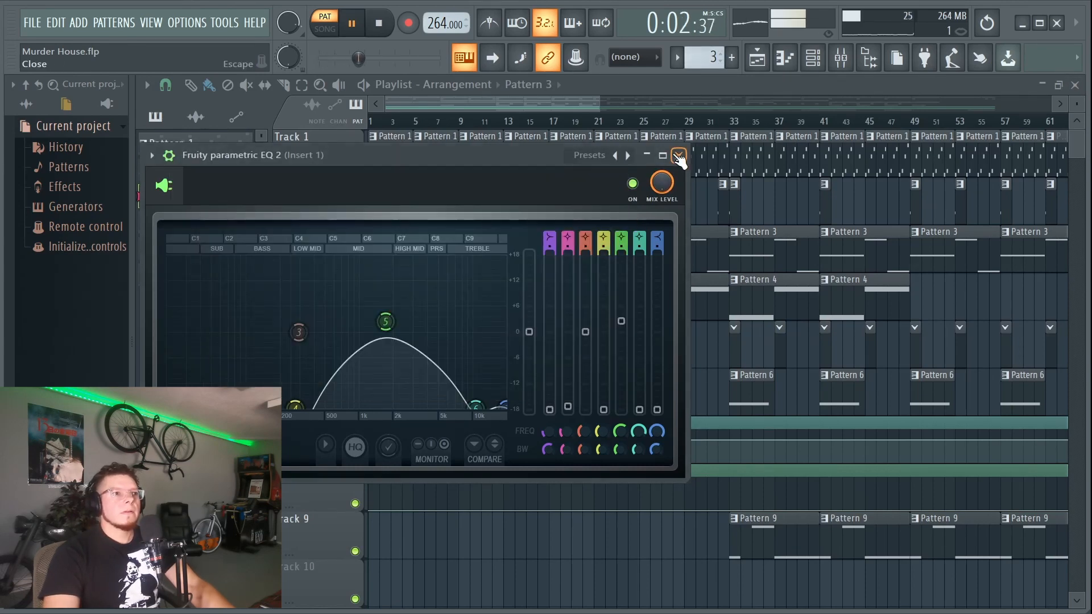
pyautogui.click(678, 155)
pyautogui.press('space')
# Play Pattern 3 with the channel rack shown and inspect the Autogun #2 instrument, closing its window when done.
pyautogui.click(812, 61)
pyautogui.click(813, 62)
pyautogui.press('space')
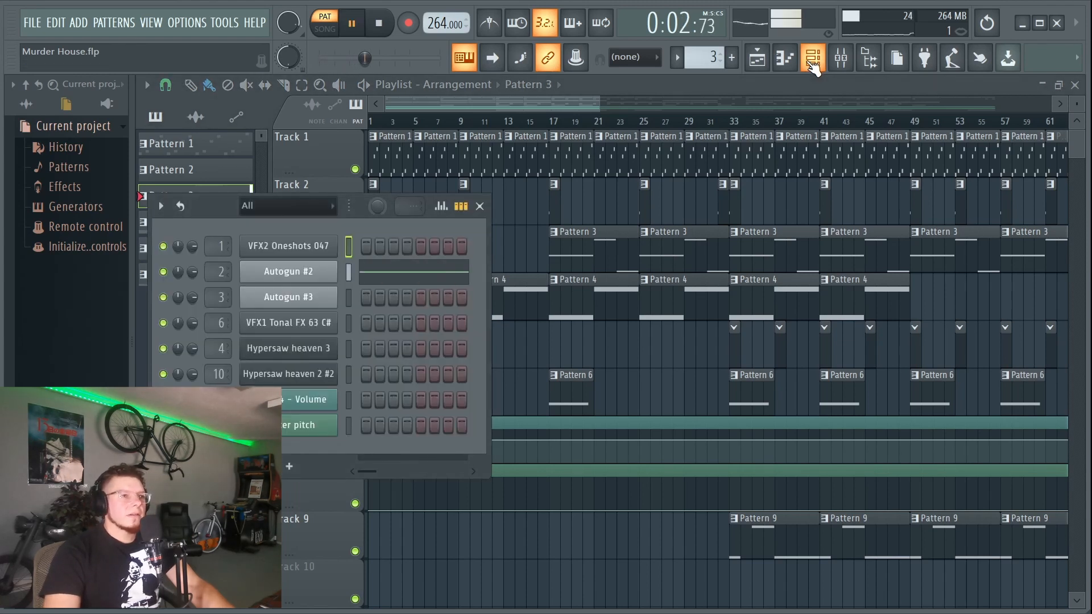
pyautogui.press('space')
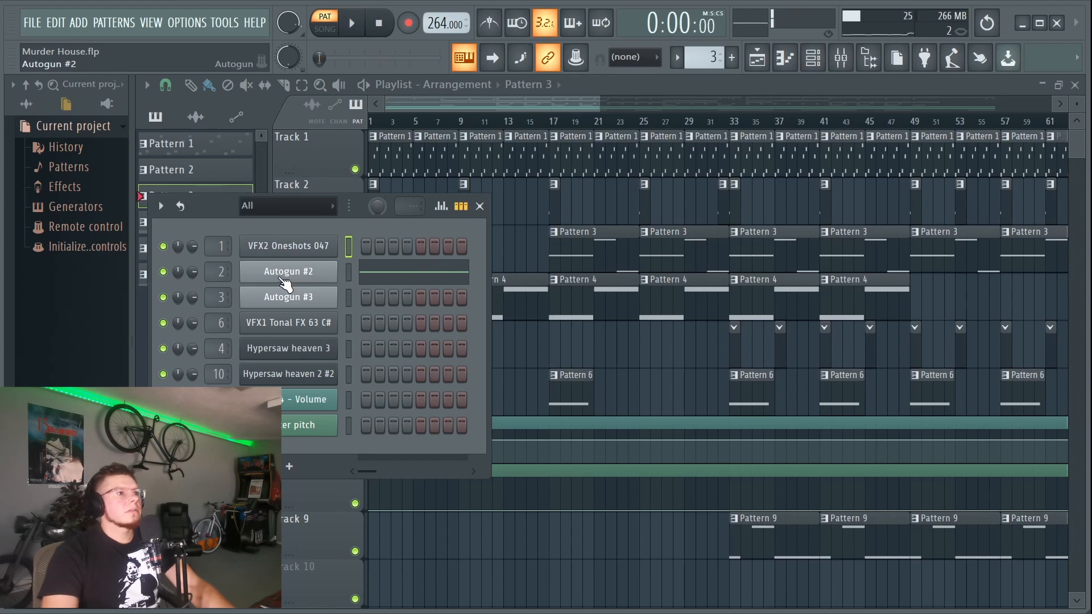
pyautogui.click(283, 273)
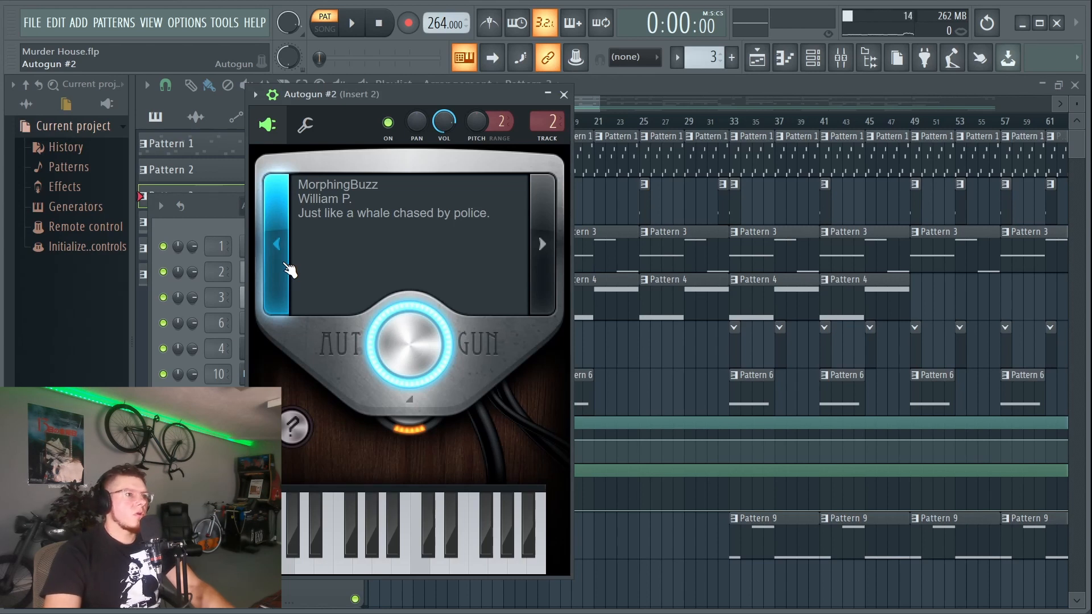
pyautogui.click(564, 95)
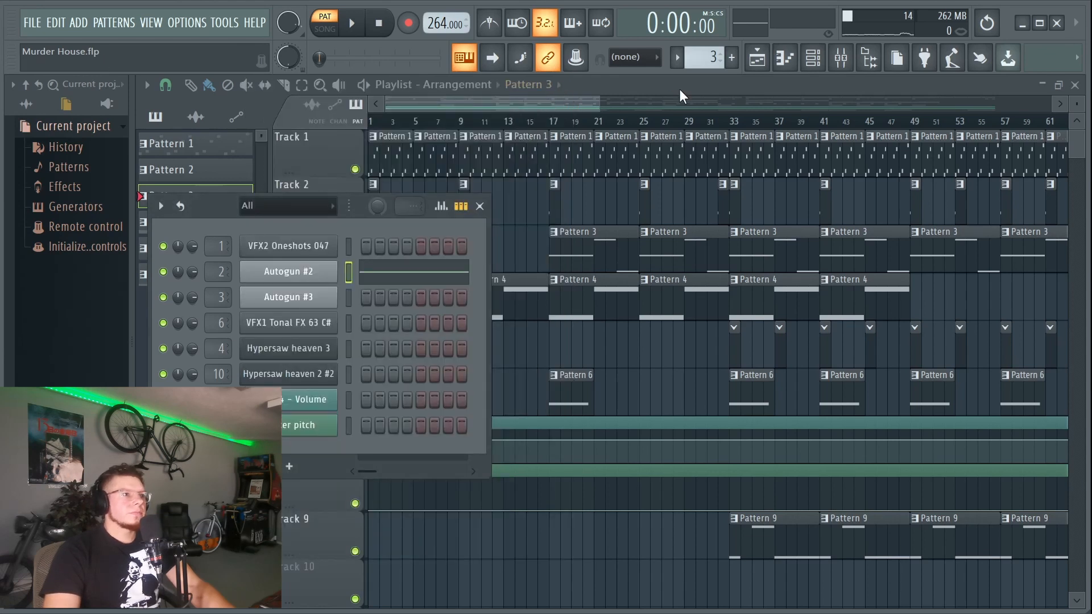
# Play Pattern 3 while viewing all its Autogun #2 notes from bar 1 in the piano roll, and return to the playlist.
pyautogui.press('space')
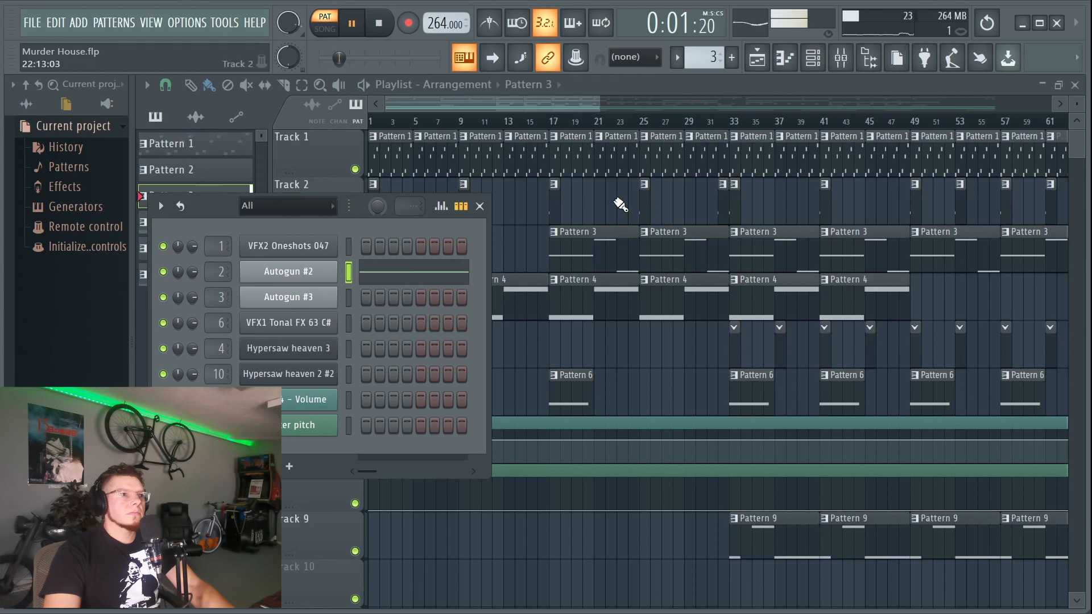
pyautogui.doubleClick(592, 266)
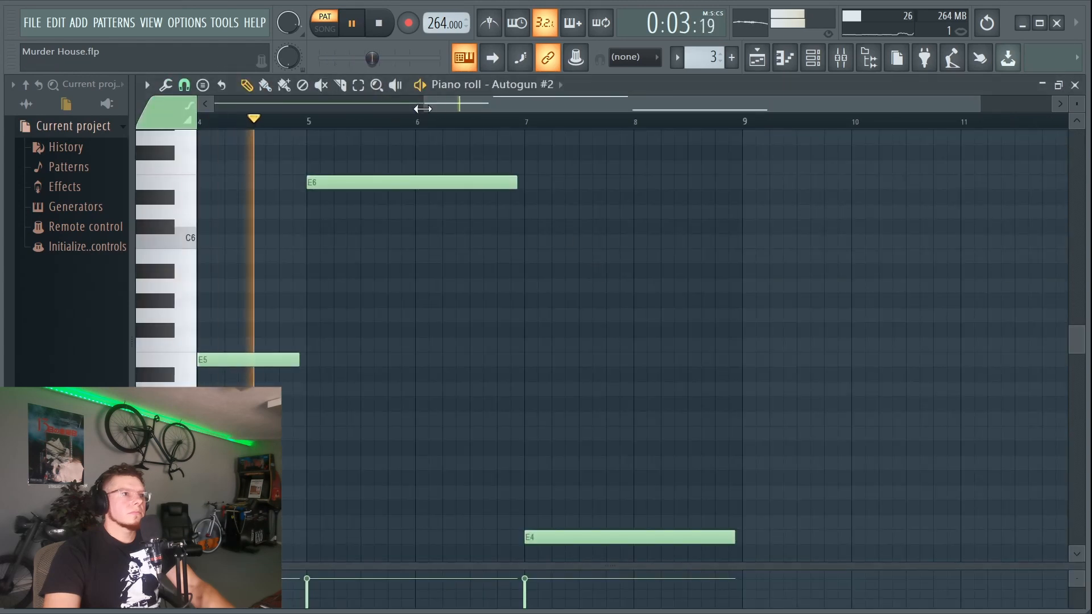
pyautogui.moveTo(403, 109); pyautogui.dragTo(193, 113)
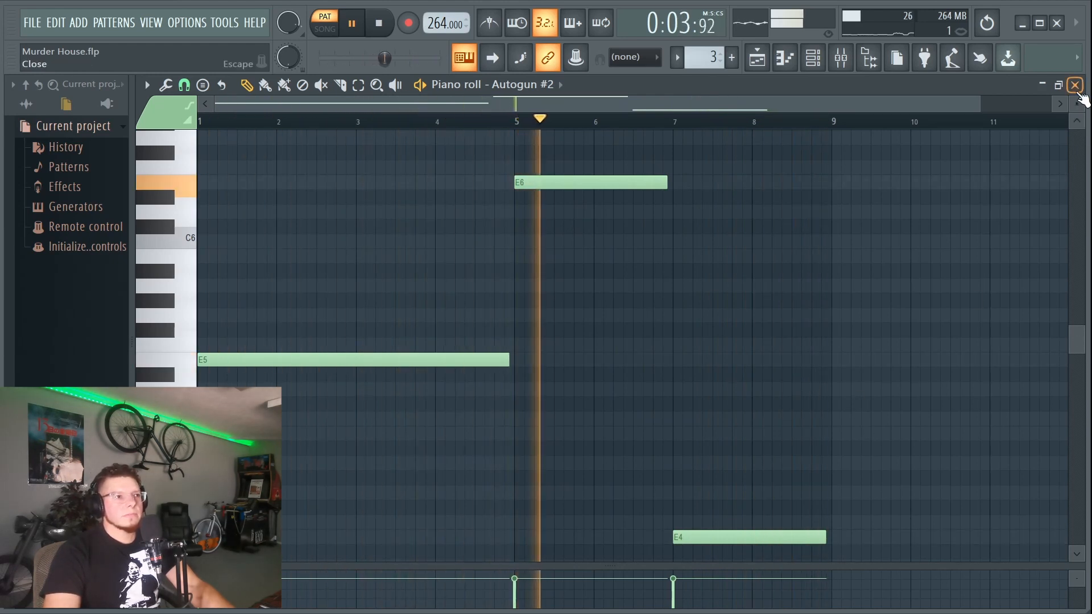
pyautogui.click(1075, 85)
pyautogui.press('space')
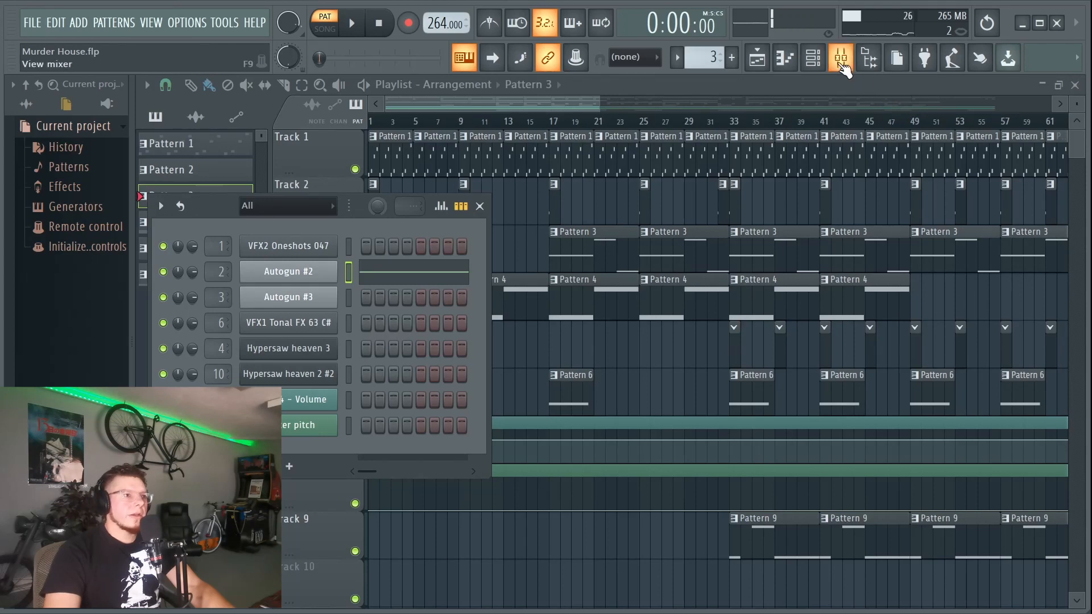
# Inspect the Fruity parametric EQ 2 and Hardcore settings on mixer Insert 2, with the Hardcore window positioned fully in view.
pyautogui.click(842, 63)
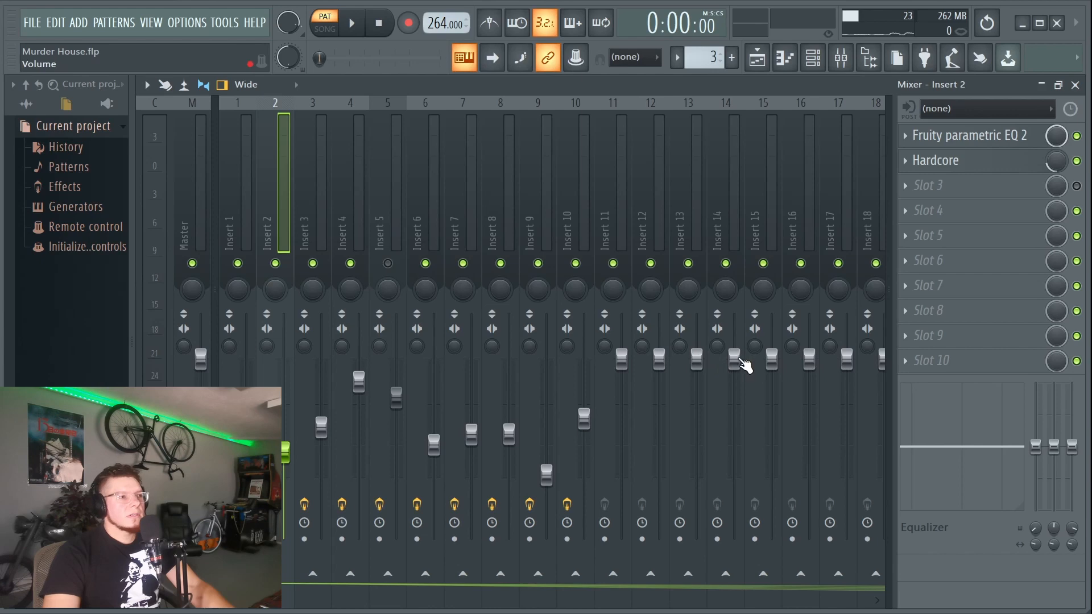
pyautogui.click(996, 138)
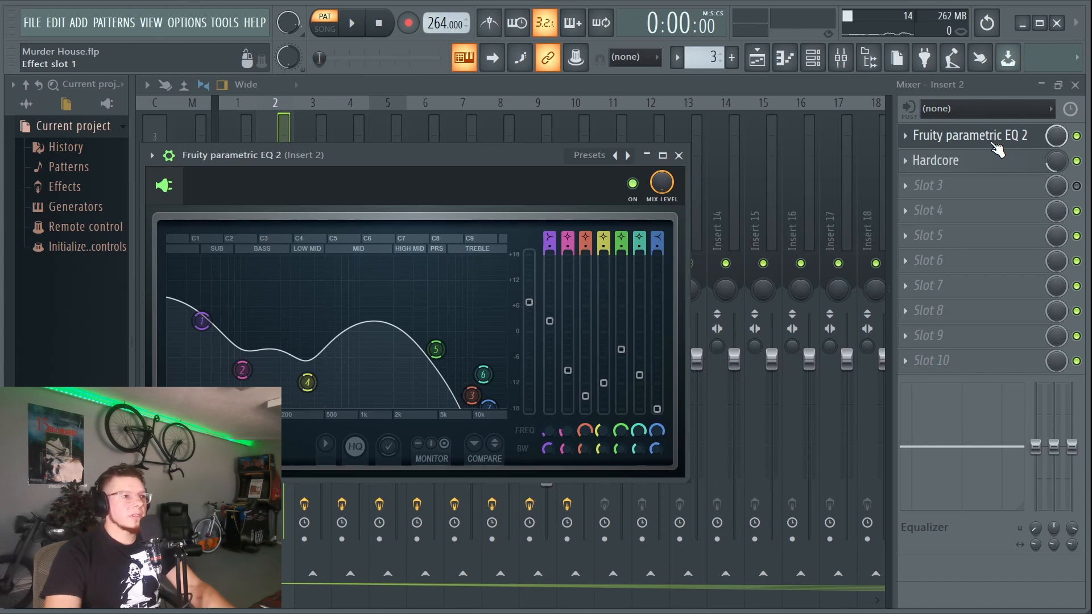
pyautogui.click(995, 144)
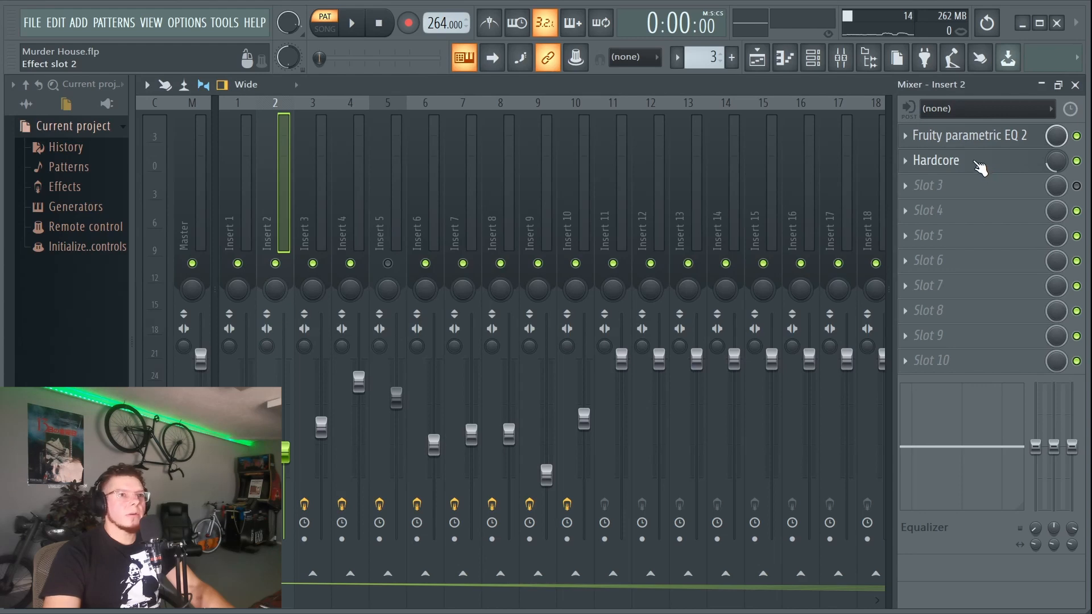
pyautogui.click(977, 163)
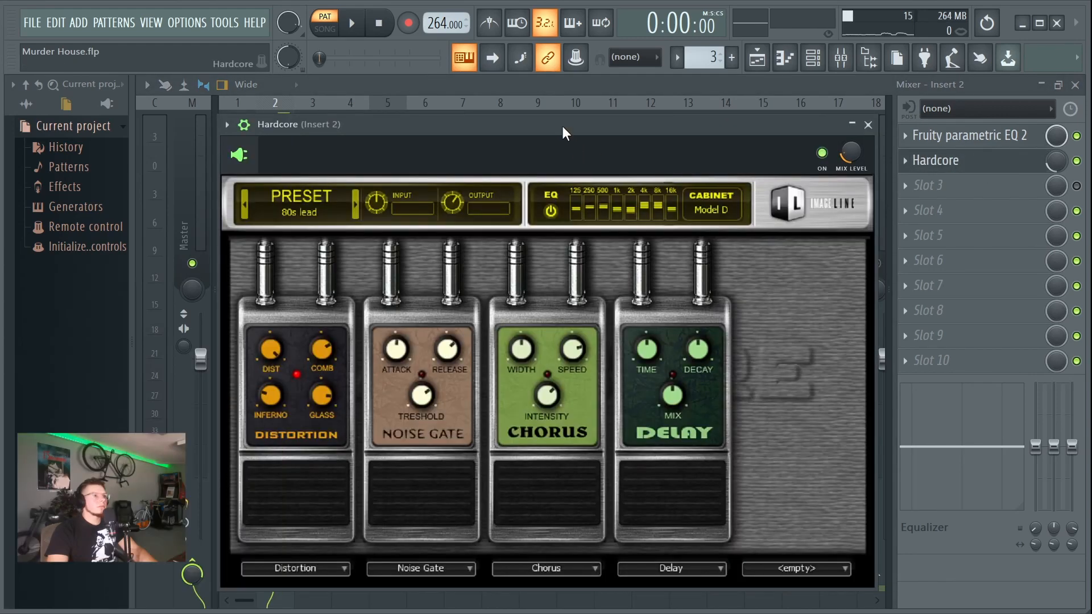
pyautogui.moveTo(563, 127); pyautogui.dragTo(579, 127)
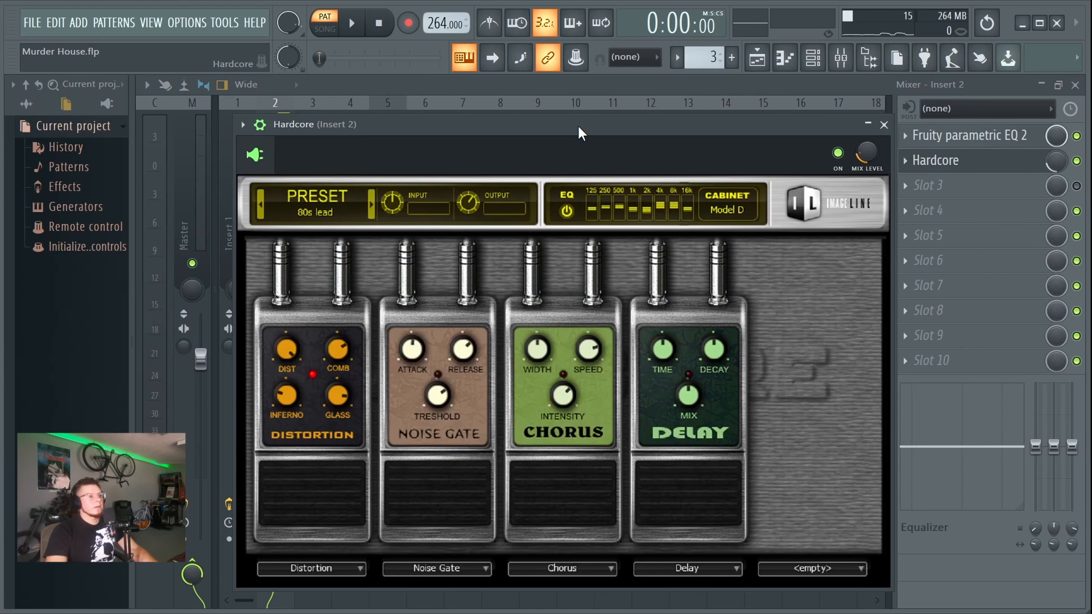
pyautogui.moveTo(578, 127)
pyautogui.mouseDown()
pyautogui.moveTo(589, 126)
pyautogui.moveTo(558, 120)
pyautogui.mouseUp()
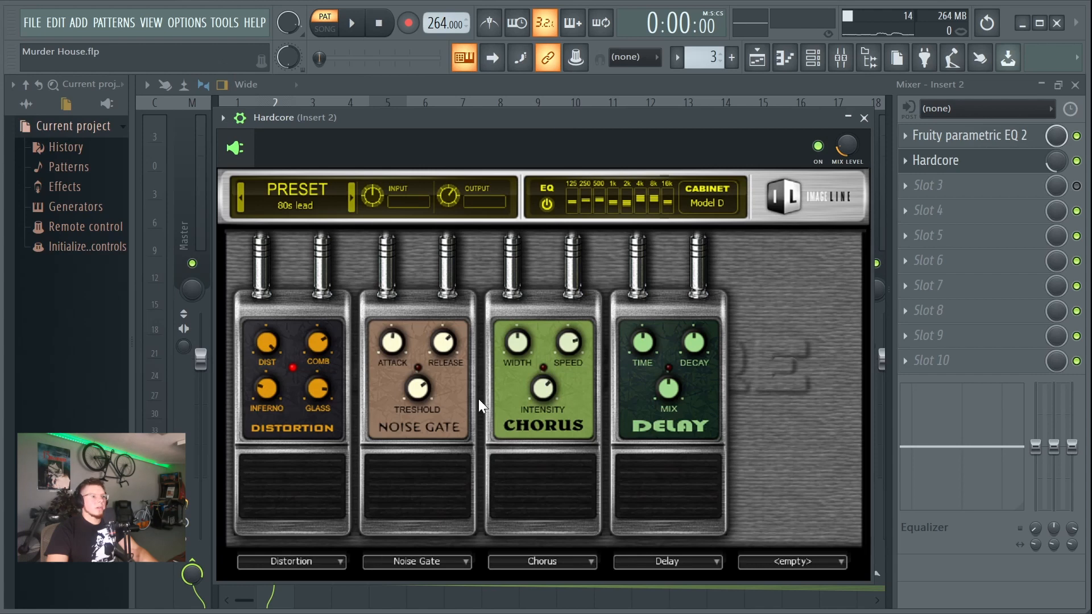
# Play Pattern 3 while switching Hardcore's Distortion pedal off and back on, and close the Hardcore window.
pyautogui.press('space')
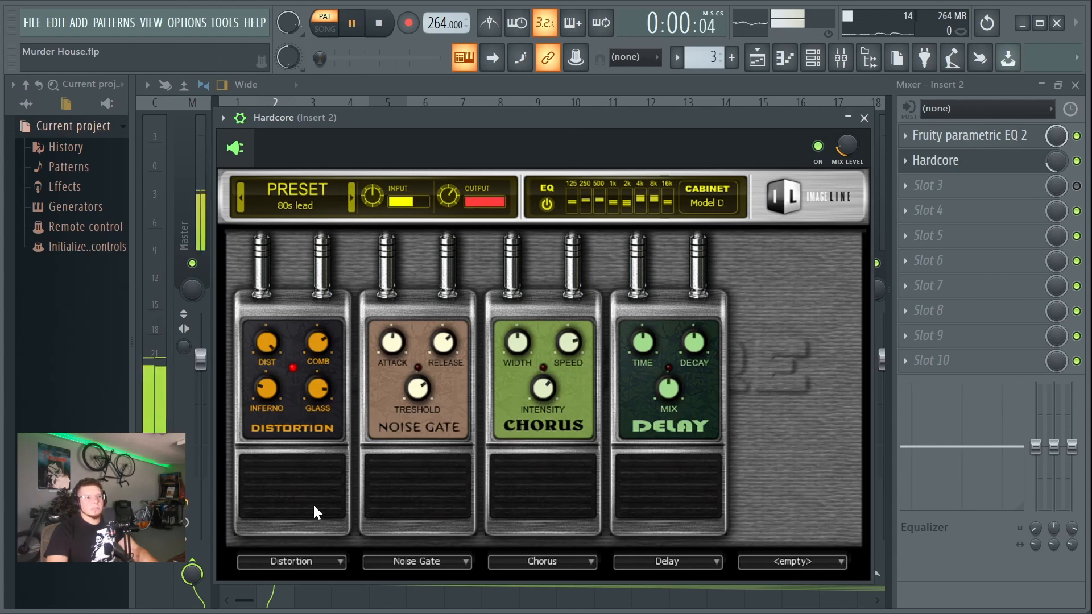
pyautogui.click(312, 502)
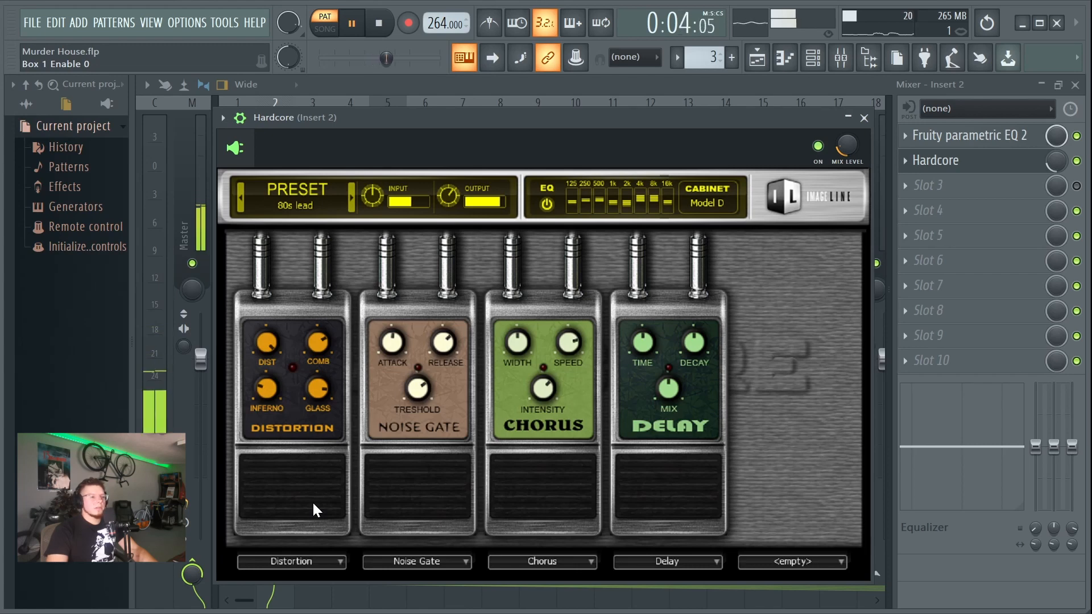
pyautogui.click(313, 500)
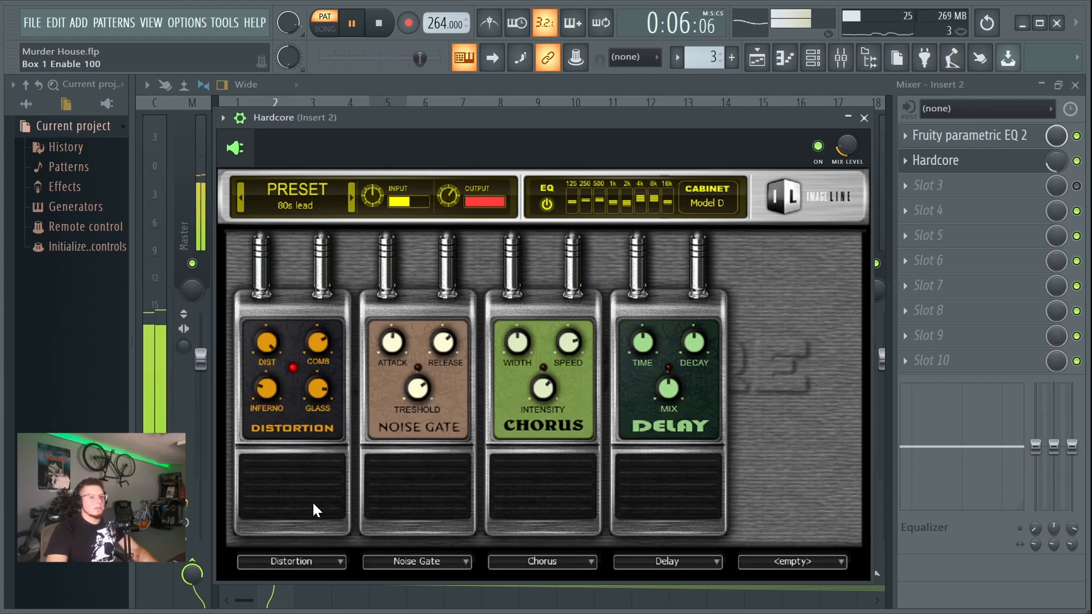
pyautogui.click(864, 118)
pyautogui.press('space')
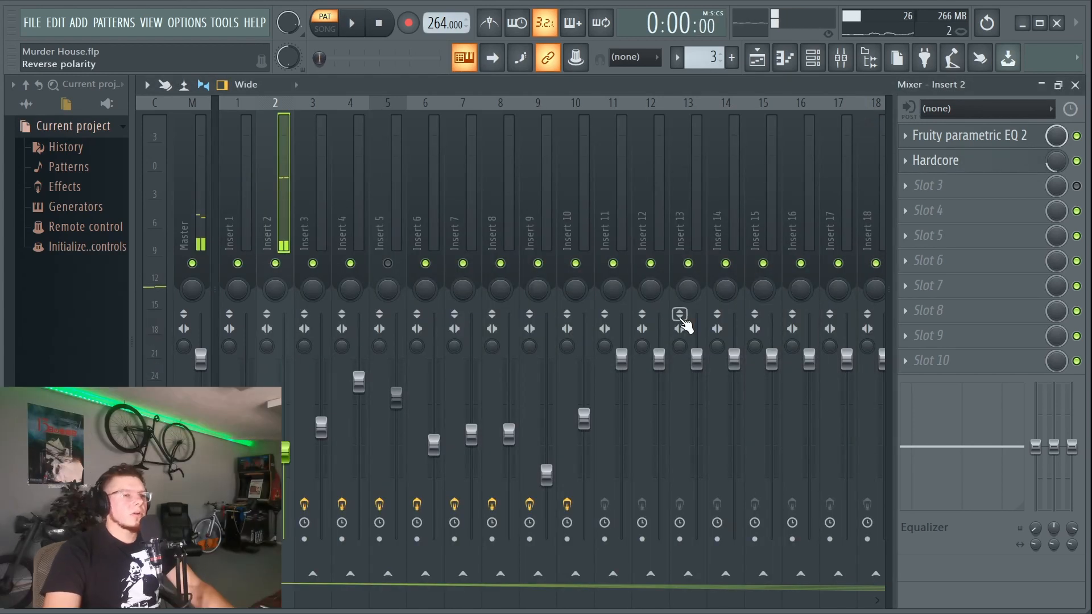
# Play Pattern 4 while viewing its Autogun #3 notes from the start in the piano roll, and return to the playlist.
pyautogui.click(1075, 85)
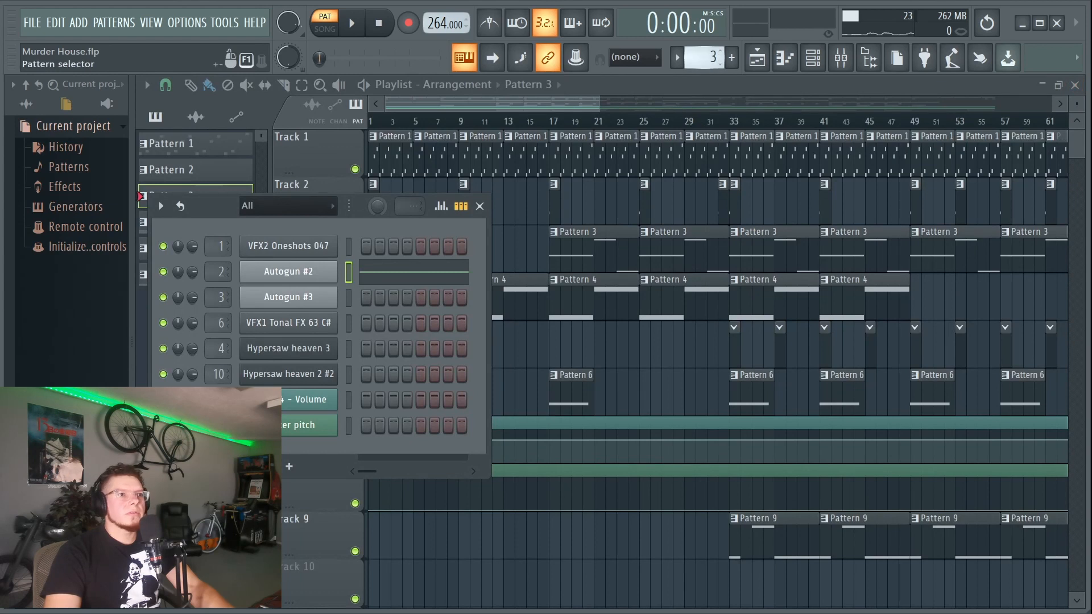
pyautogui.moveTo(705, 57); pyautogui.dragTo(706, 51)
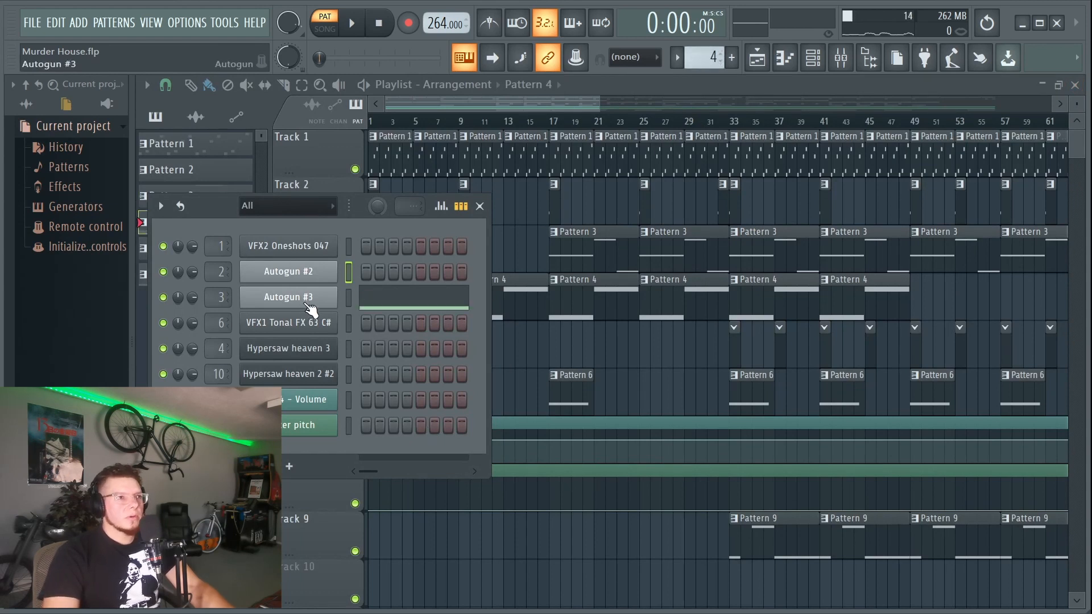
pyautogui.press('space')
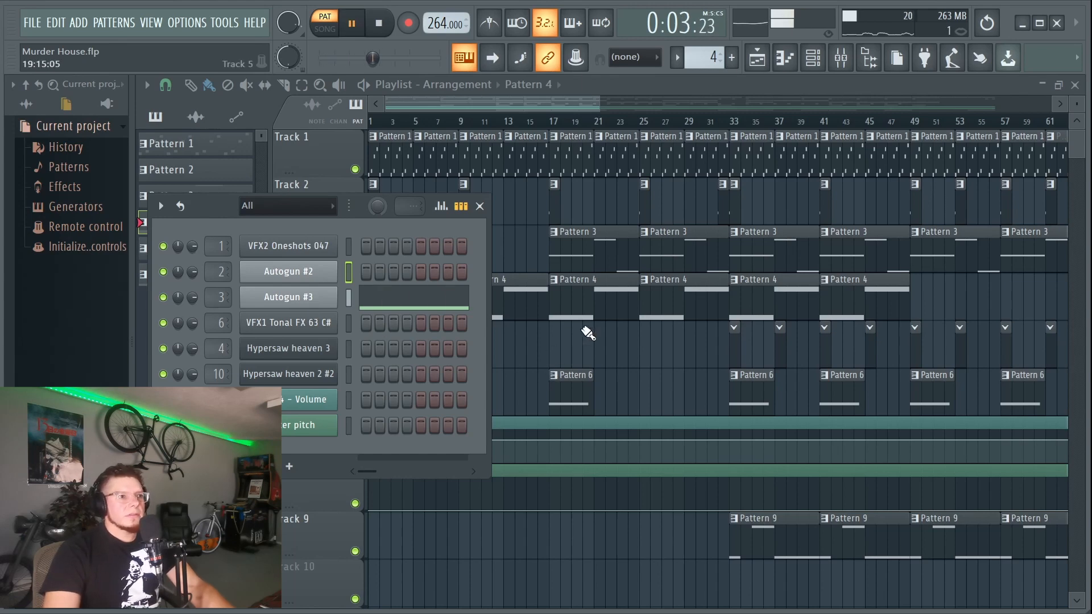
pyautogui.doubleClick(588, 300)
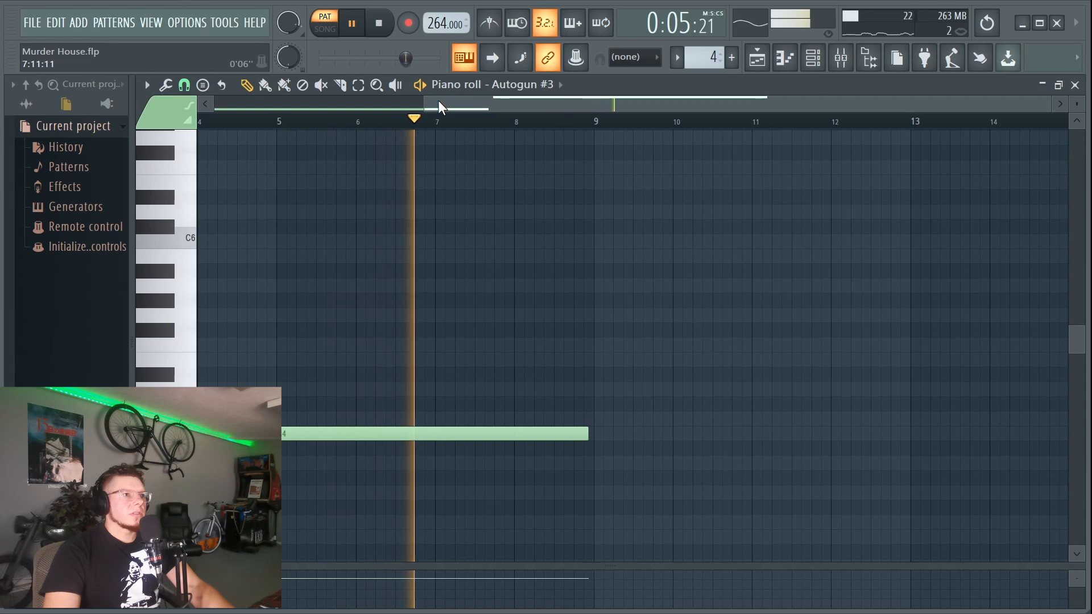
pyautogui.moveTo(425, 104); pyautogui.dragTo(174, 135)
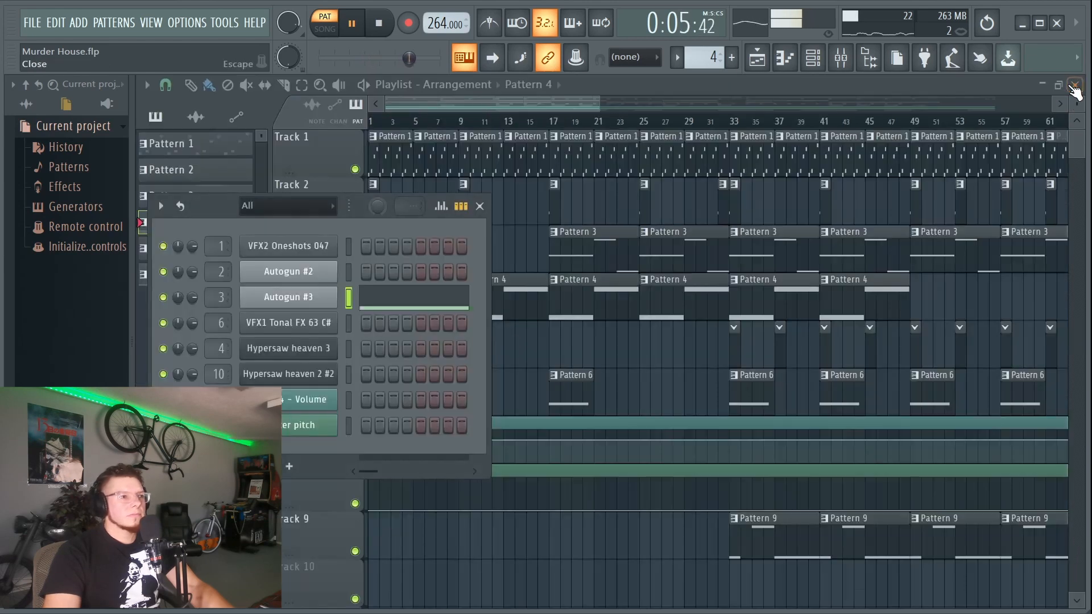
pyautogui.click(1074, 85)
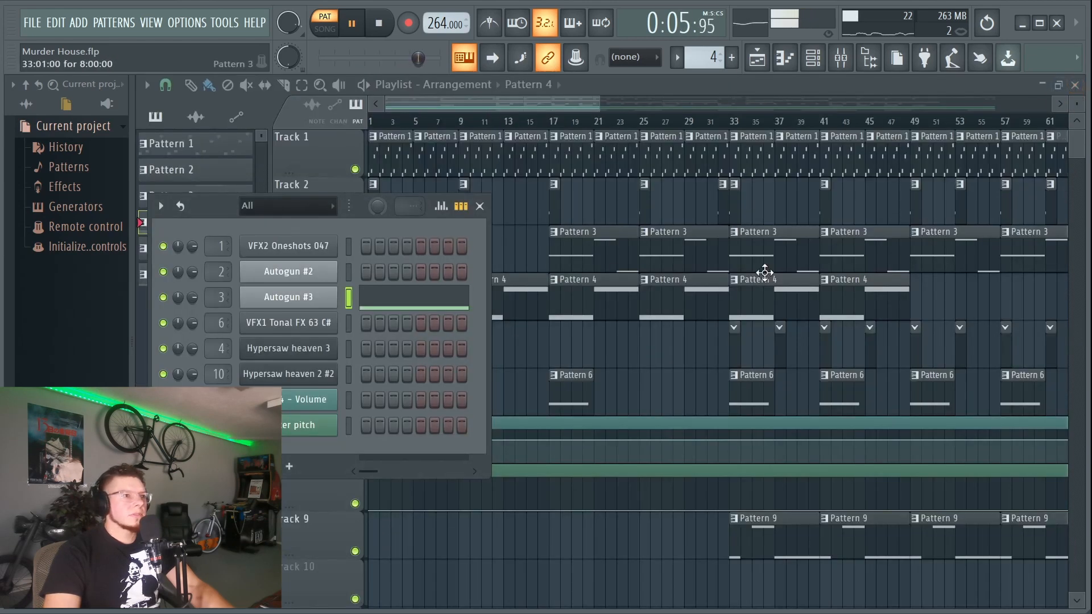
# Locate Pattern 4's sound on mixer Insert 3, stop playback, check its Fruity parametric EQ 2, and close the mixer.
pyautogui.click(841, 58)
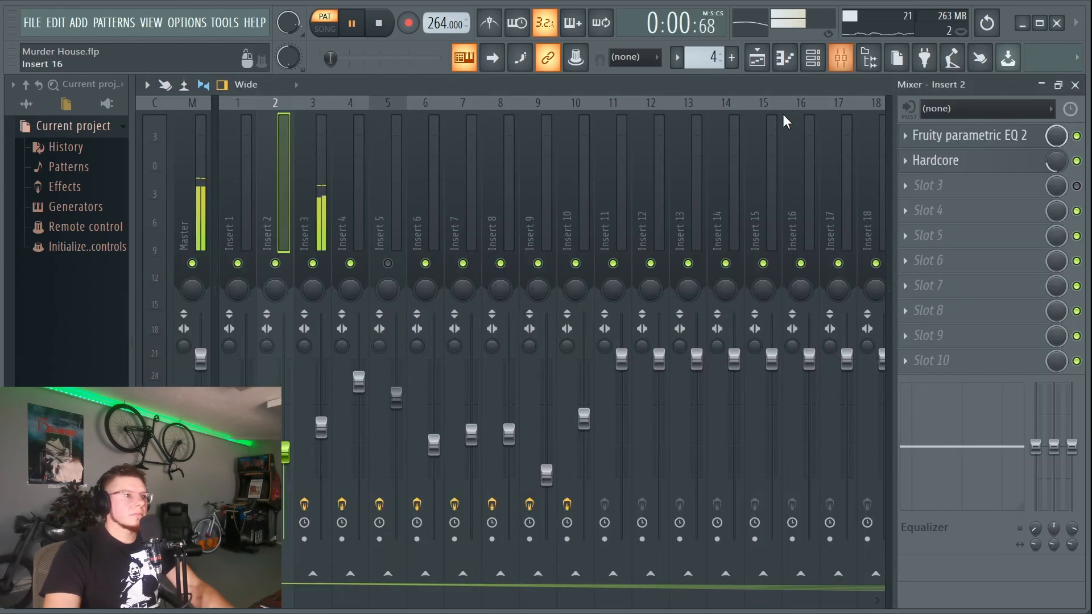
pyautogui.click(299, 170)
pyautogui.press('space')
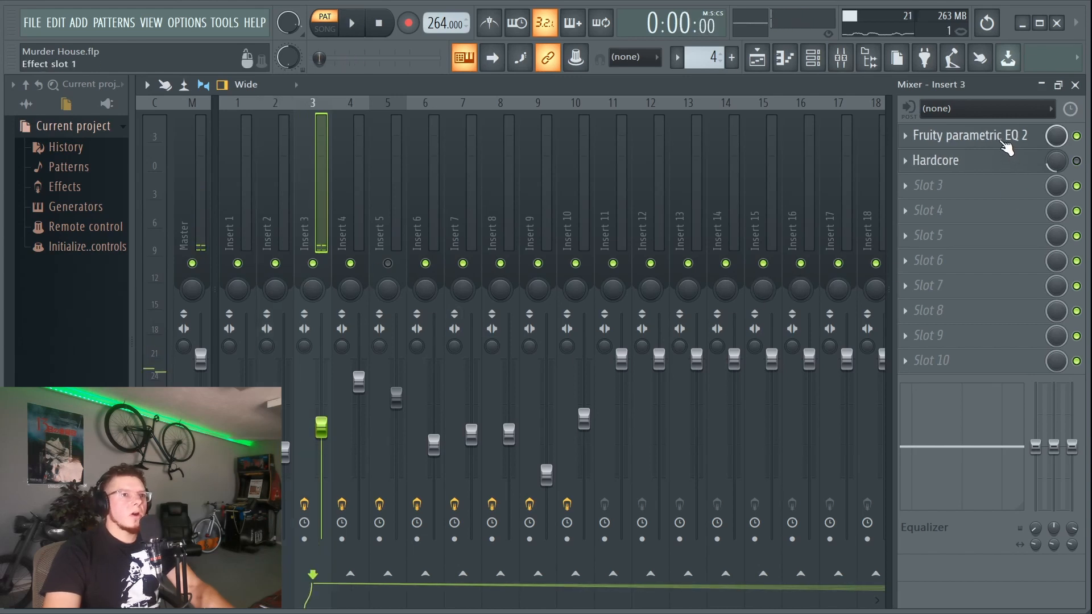
pyautogui.click(1005, 147)
pyautogui.click(1005, 147)
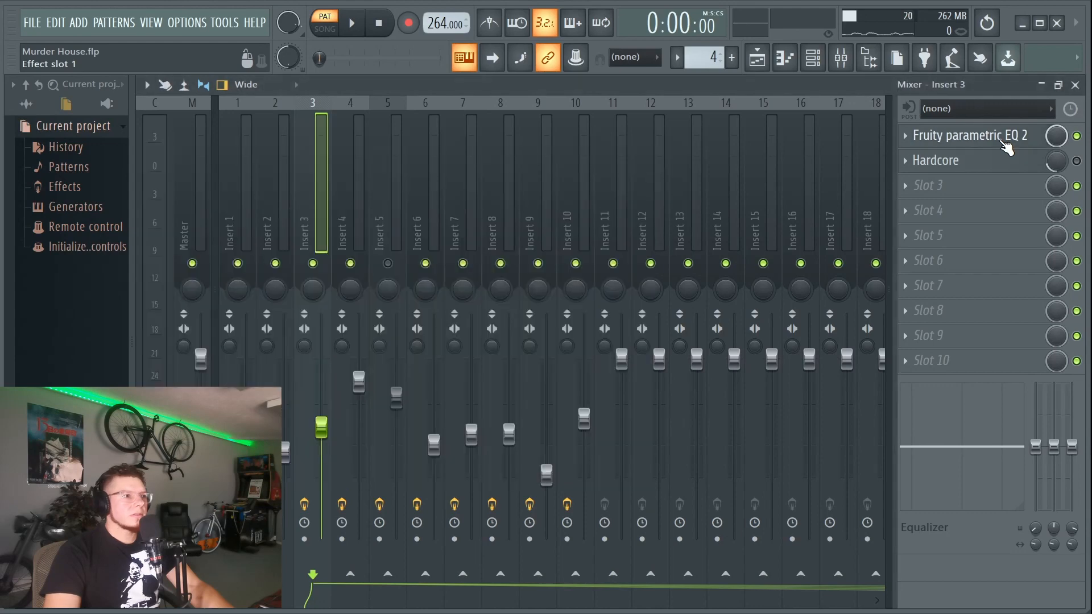
pyautogui.click(1076, 85)
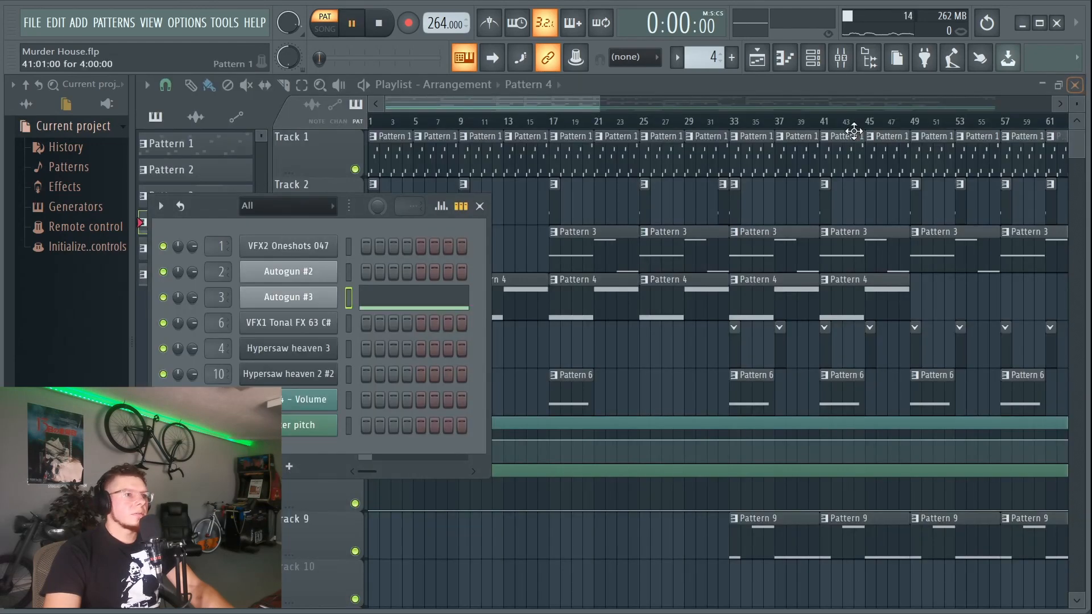
# Step through the patterns from Pattern 5 to Pattern 6, playing them with the channel rack shown.
pyautogui.scroll(1, 706, 57)
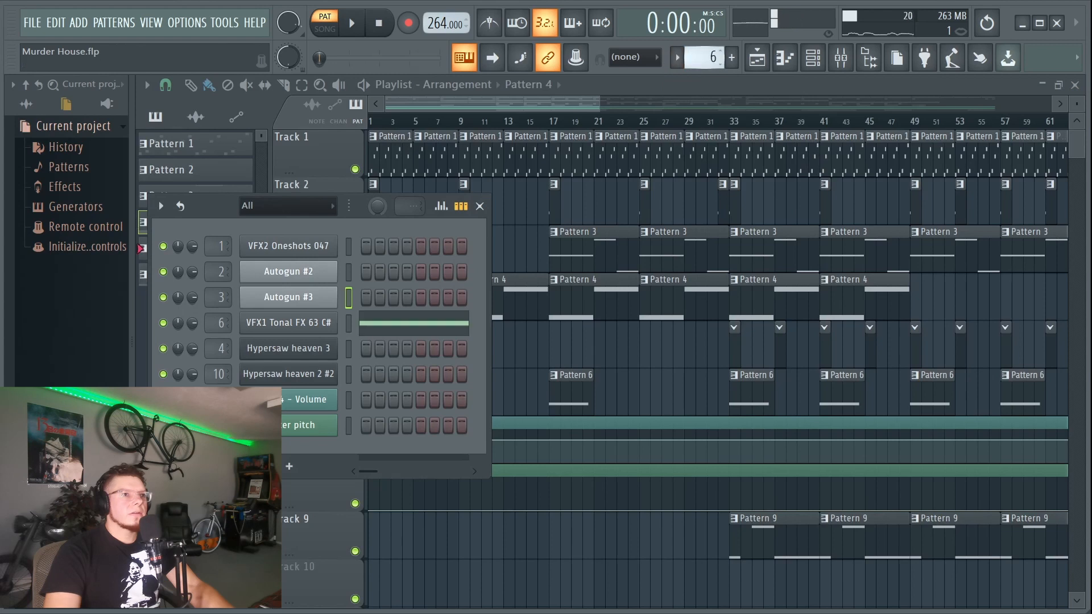
pyautogui.press('space')
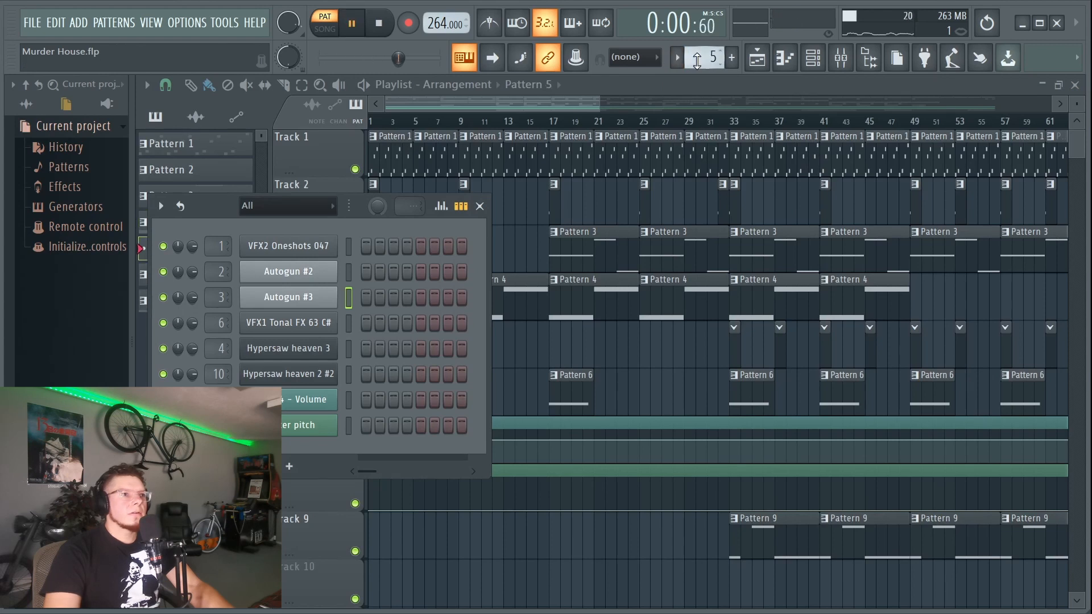
pyautogui.scroll(1, 706, 57)
pyautogui.press('space')
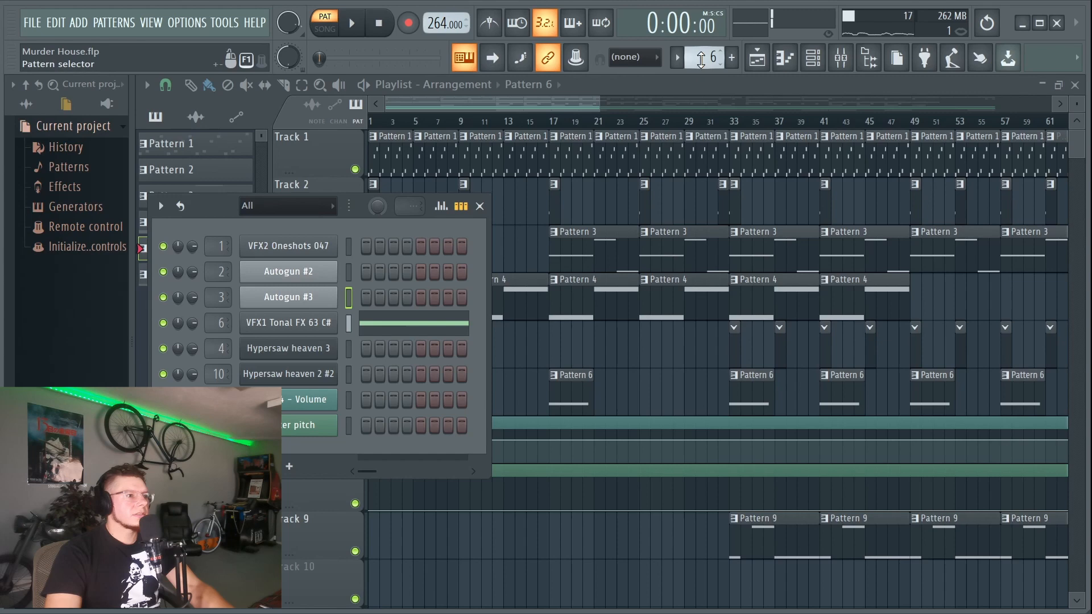
# Inspect the VFX1 Tonal FX 63 C# sample settings, close their window and play Pattern 6 briefly.
pyautogui.click(290, 323)
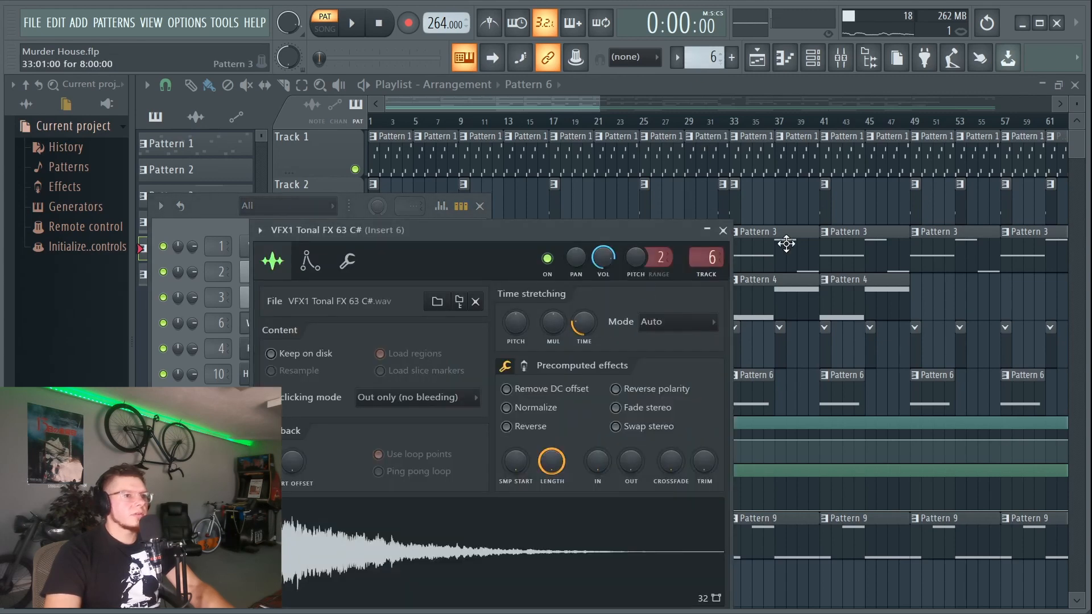
pyautogui.click(723, 230)
pyautogui.press('space')
pyautogui.press('space')
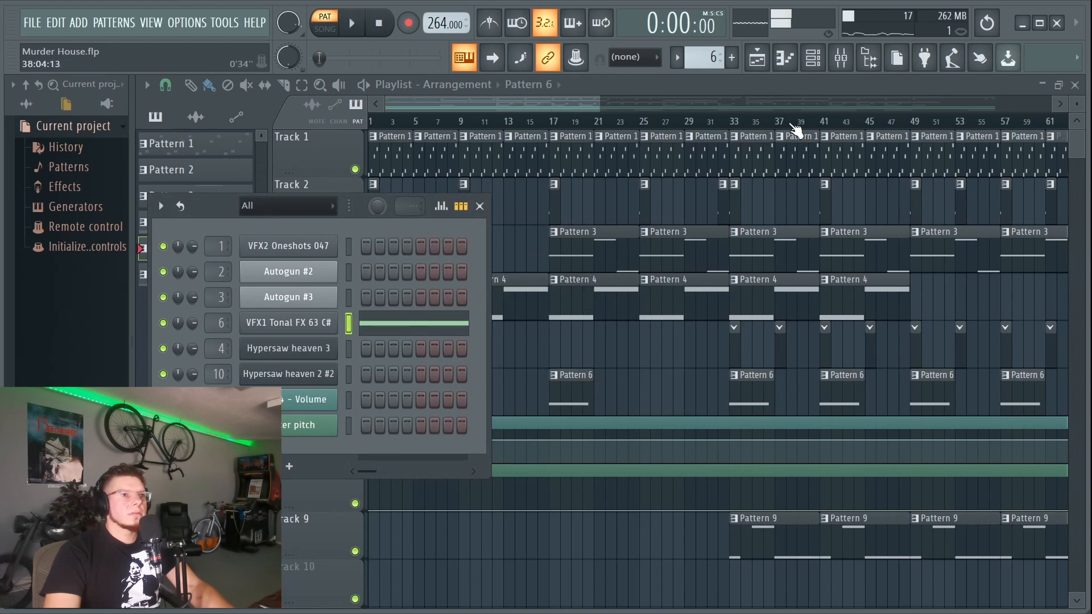
# Inspect the Fruity parametric EQ 2 and Fruity delay 2 settings on mixer Insert 6, closing their windows when done.
pyautogui.click(841, 59)
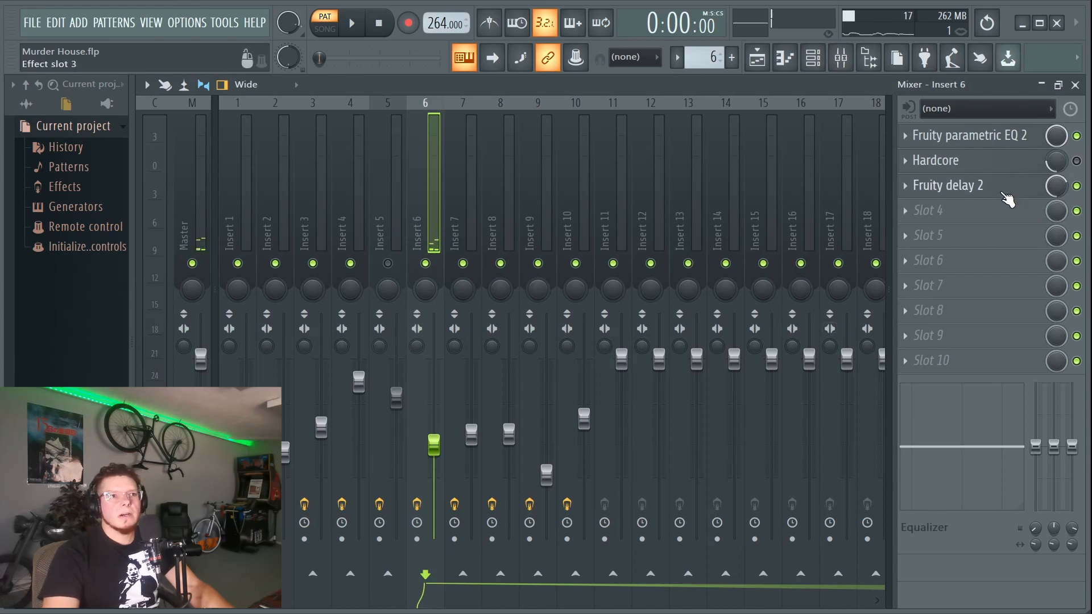
pyautogui.click(970, 136)
pyautogui.click(970, 137)
pyautogui.click(1006, 188)
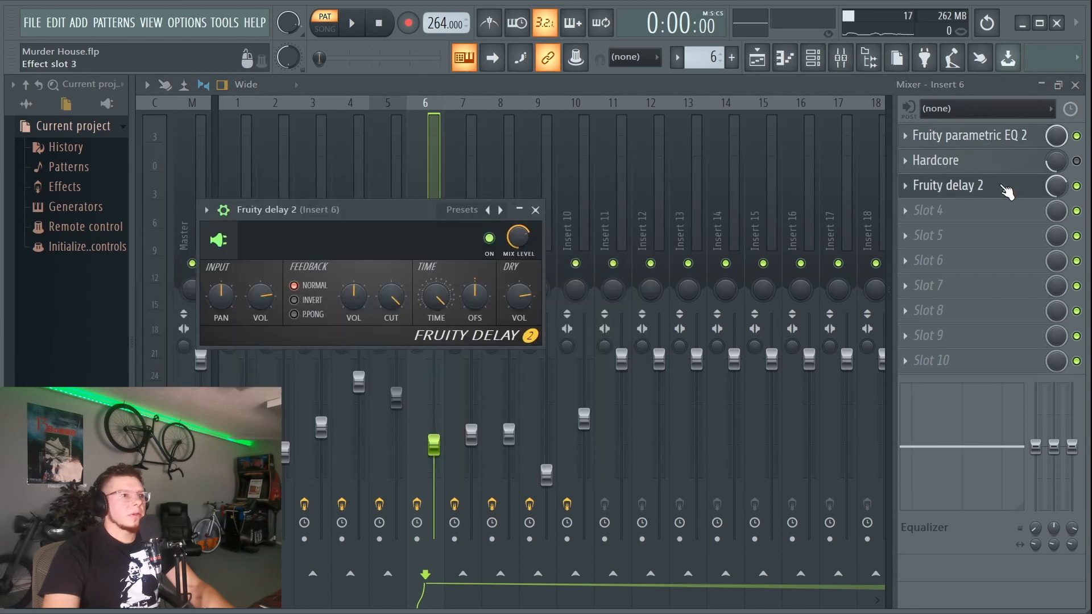
pyautogui.click(1006, 190)
pyautogui.click(1007, 190)
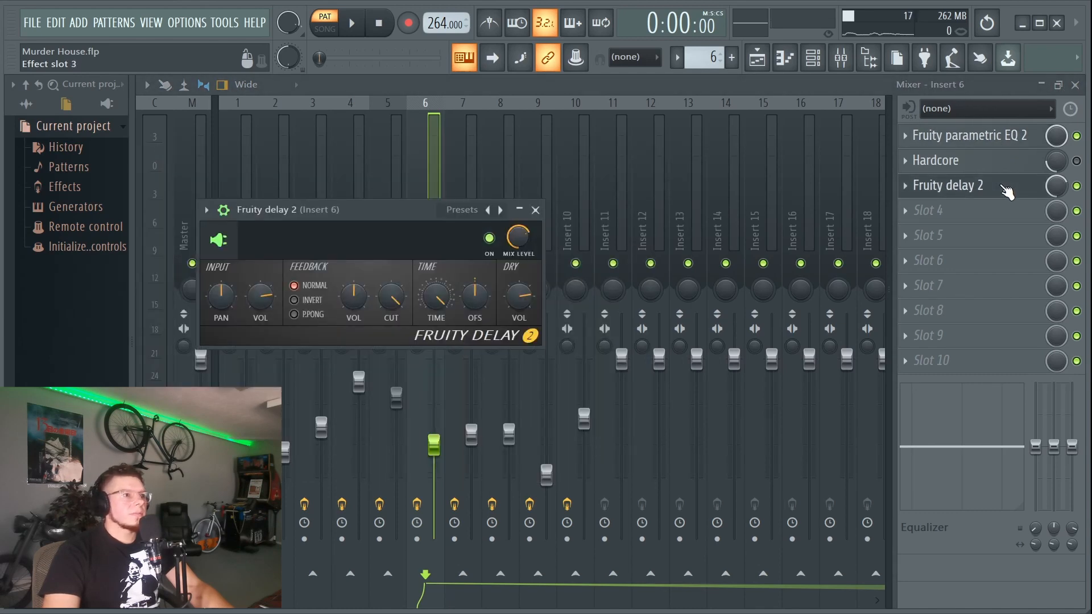
pyautogui.click(536, 211)
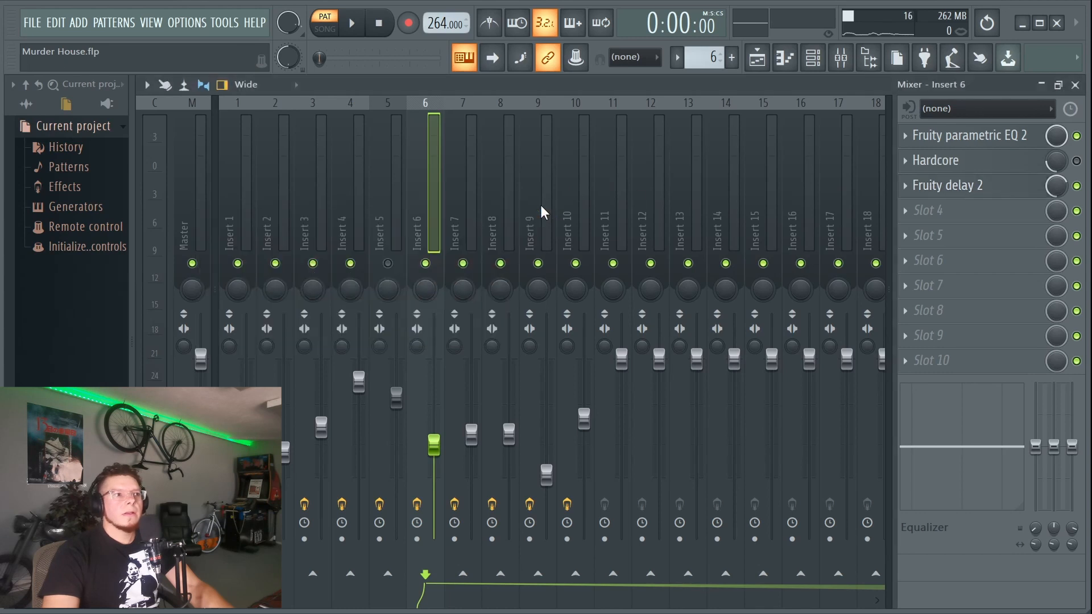
# Compare Pattern 6 with and without Insert 6's Fruity parametric EQ 2 and Fruity delay 2, leaving both enabled and returning to the playlist.
pyautogui.press('space')
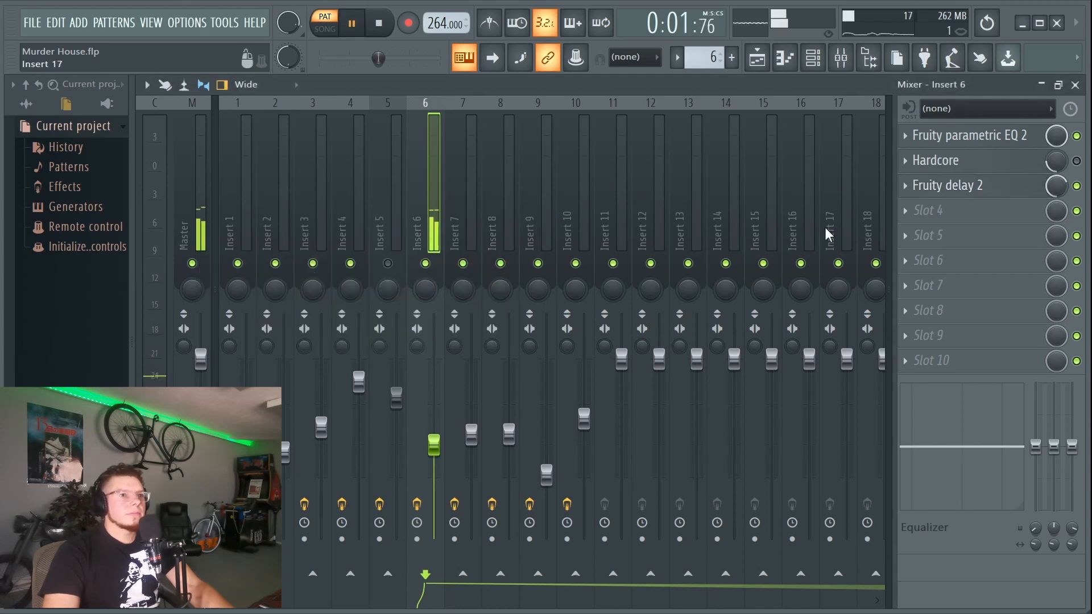
pyautogui.press('space')
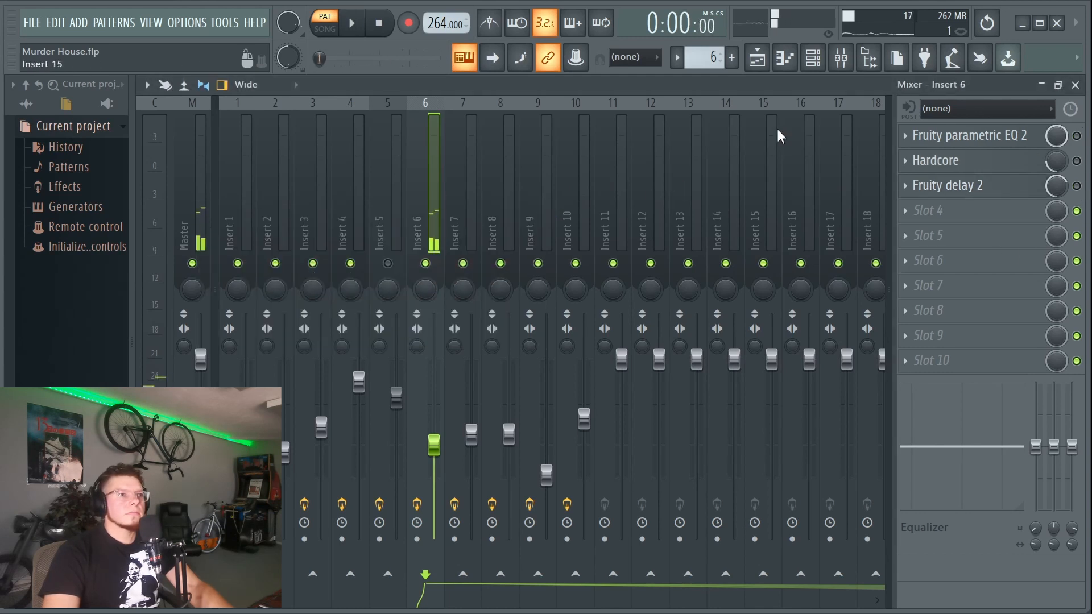
pyautogui.press('space')
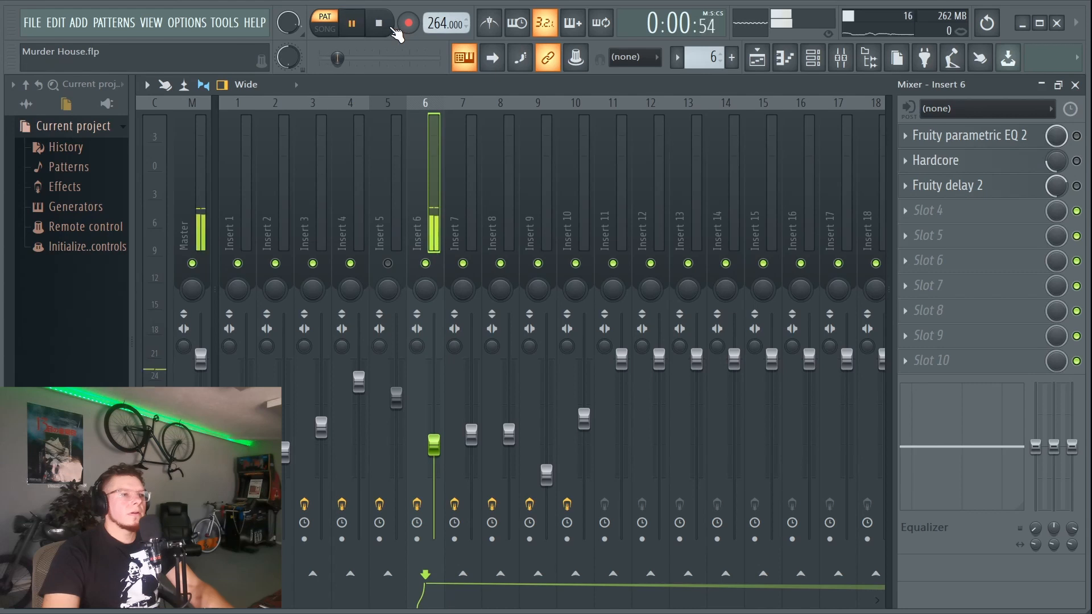
pyautogui.click(1076, 185)
pyautogui.click(1077, 136)
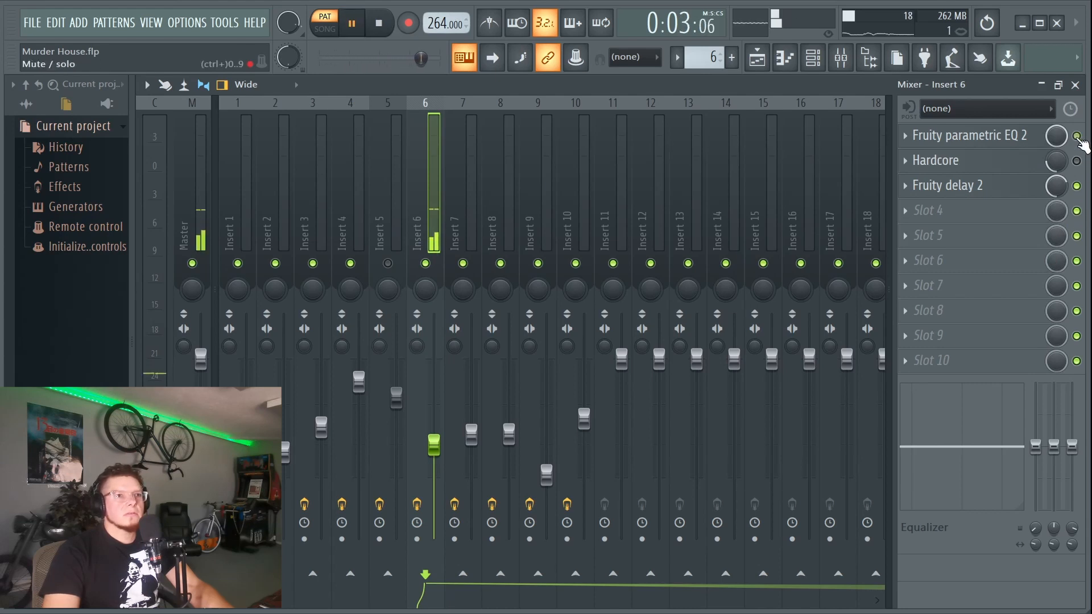
pyautogui.press('space')
pyautogui.click(1077, 86)
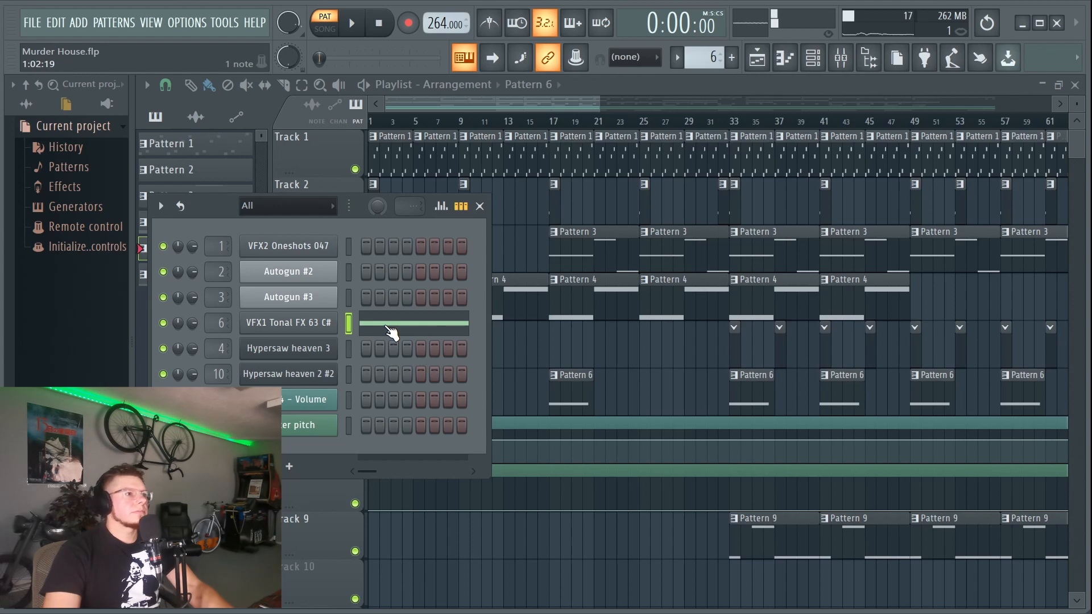
# Select Pattern 9, switch playback to pattern mode and play the pattern with the channel rack shown.
pyautogui.moveTo(705, 61); pyautogui.dragTo(705, 54)
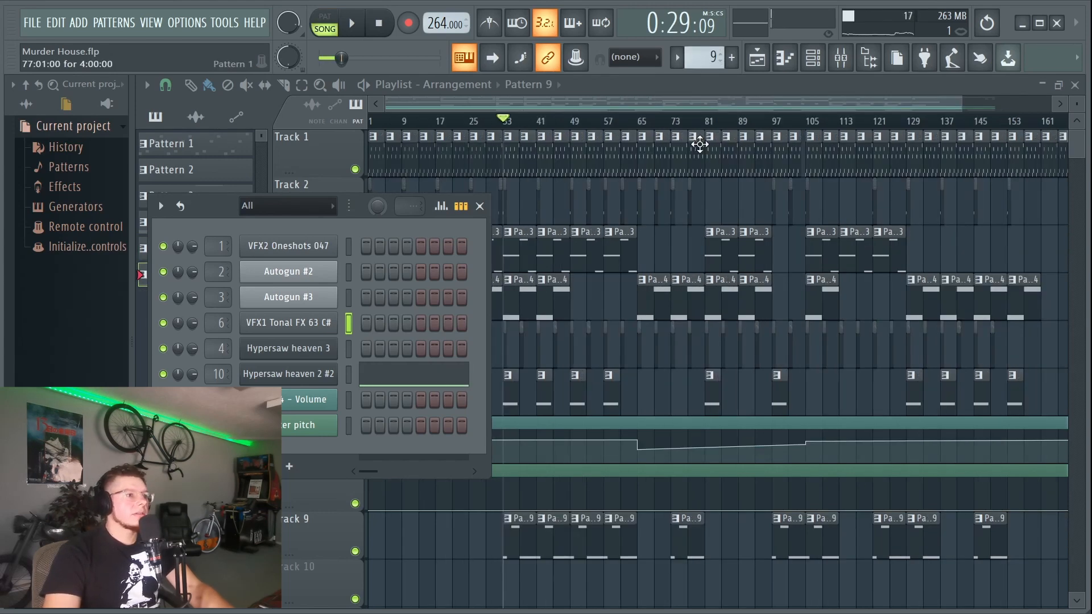
pyautogui.click(335, 34)
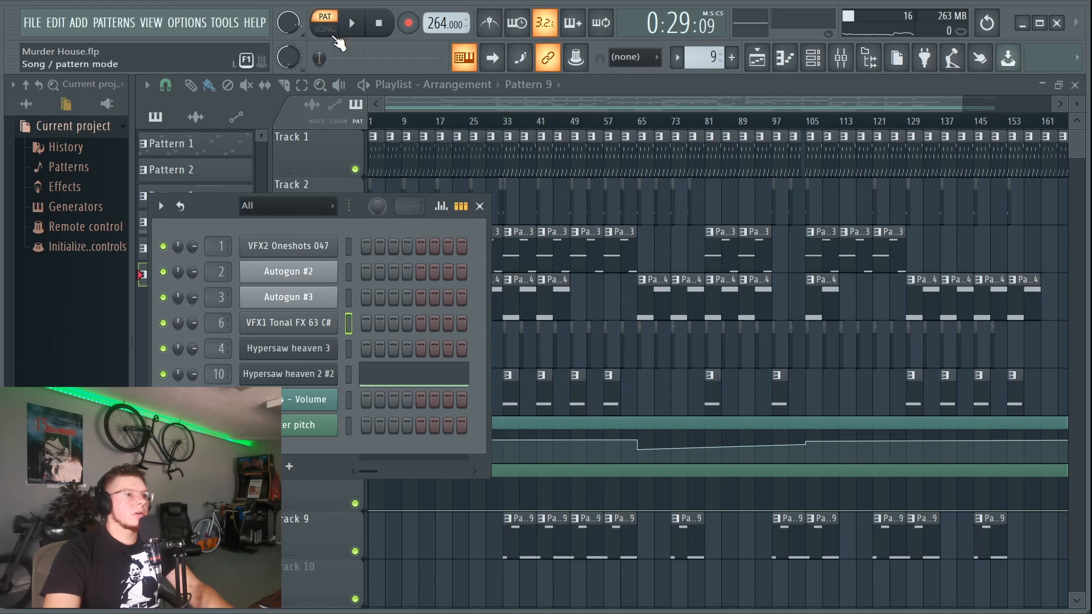
pyautogui.press('space')
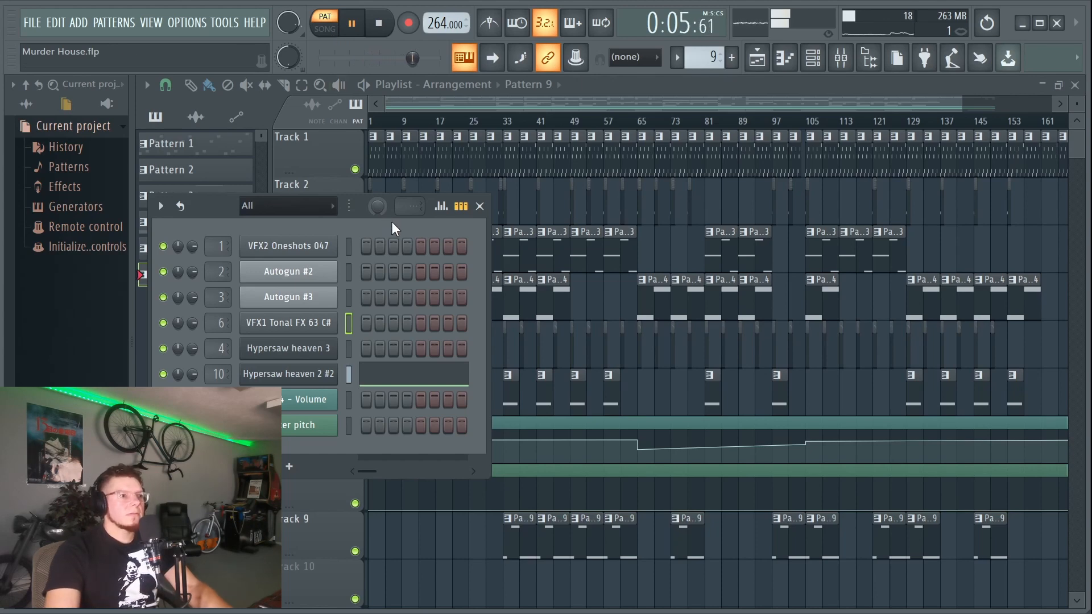
# View Pattern 9's Hypersaw heaven 2 #2 notes from bar 1 in the piano roll during playback, and stop it.
pyautogui.doubleClick(525, 539)
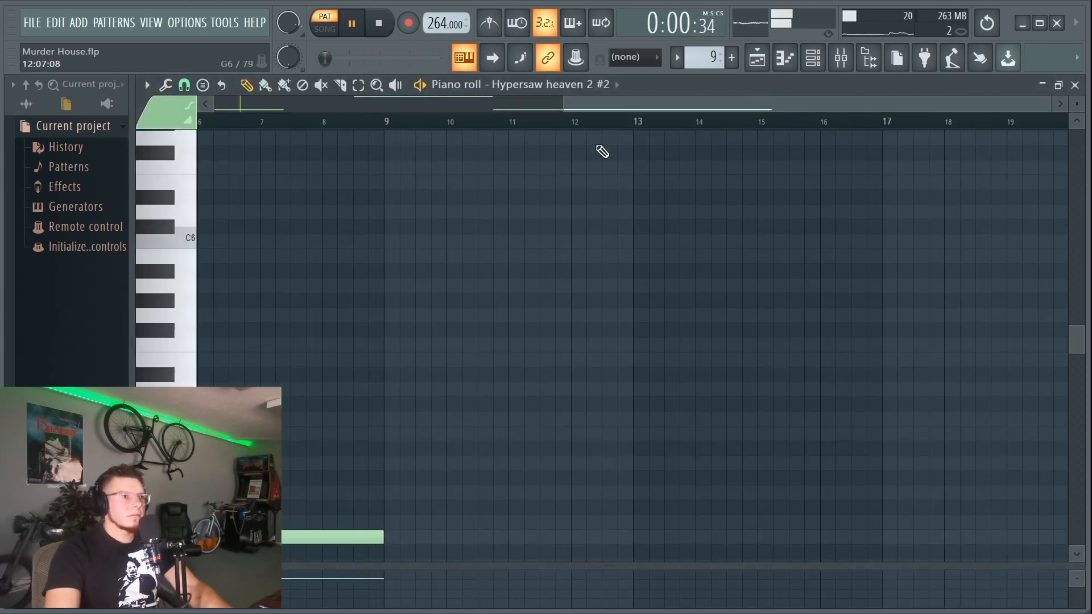
pyautogui.moveTo(255, 124); pyautogui.dragTo(164, 141)
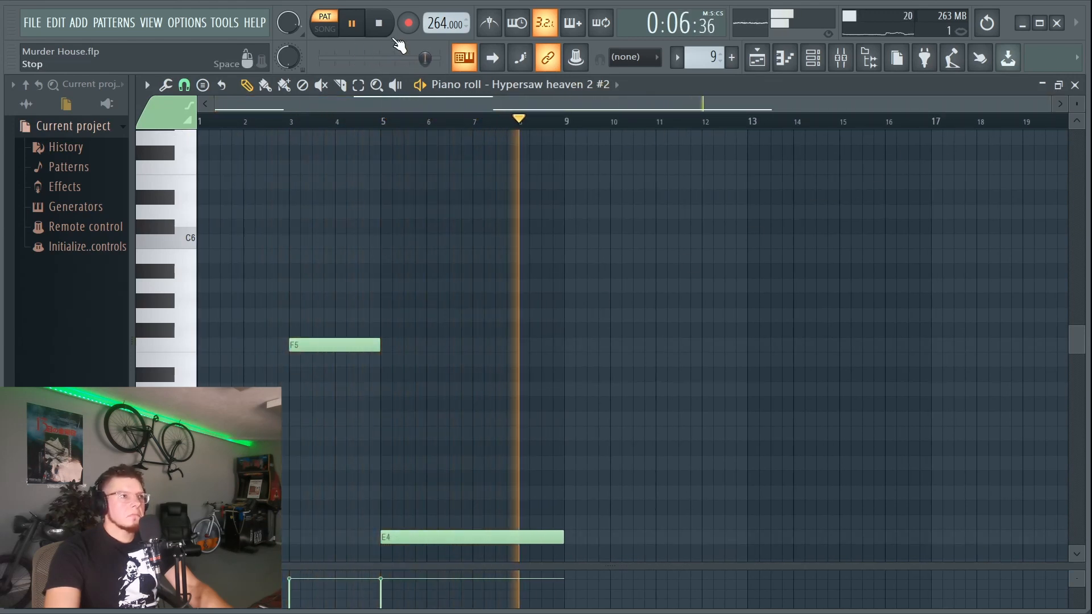
pyautogui.click(380, 25)
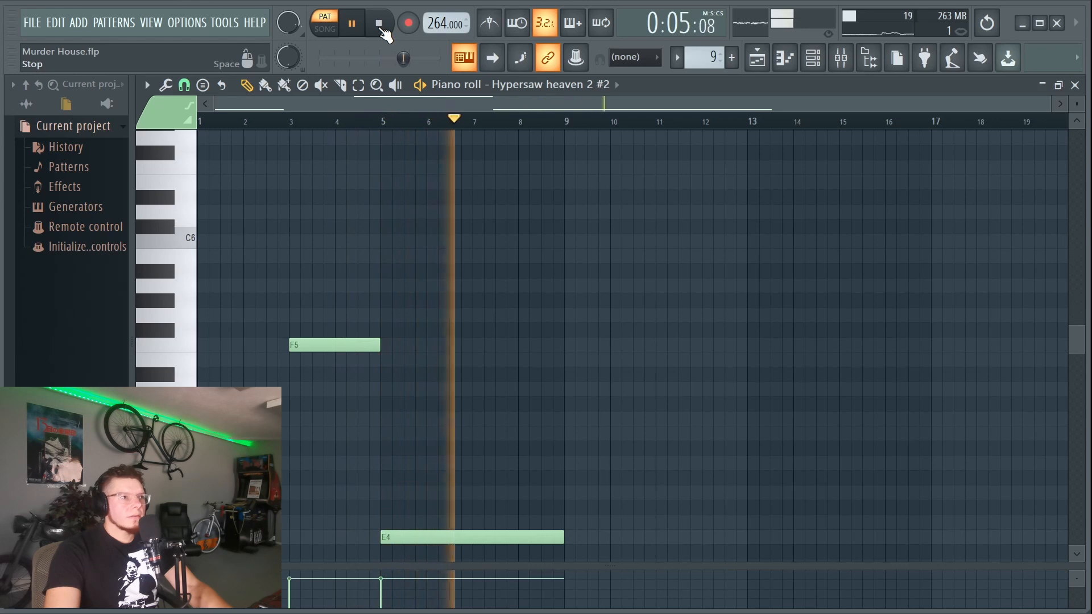
pyautogui.click(380, 25)
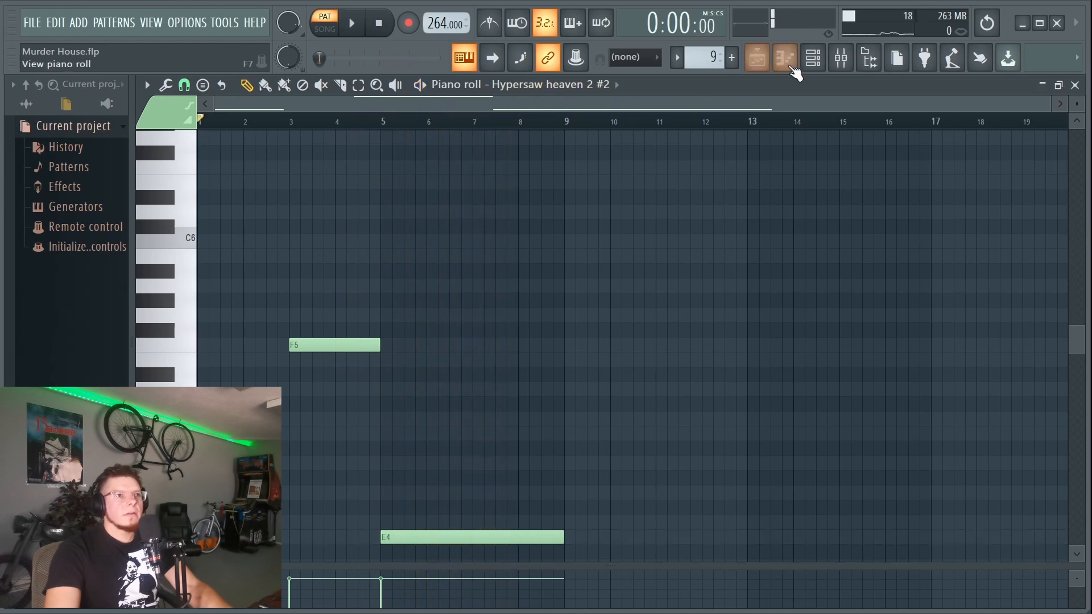
# Play Pattern 9 with the mixer shown and inspect the Fruity parametric EQ 2 curve on Insert 10.
pyautogui.click(842, 61)
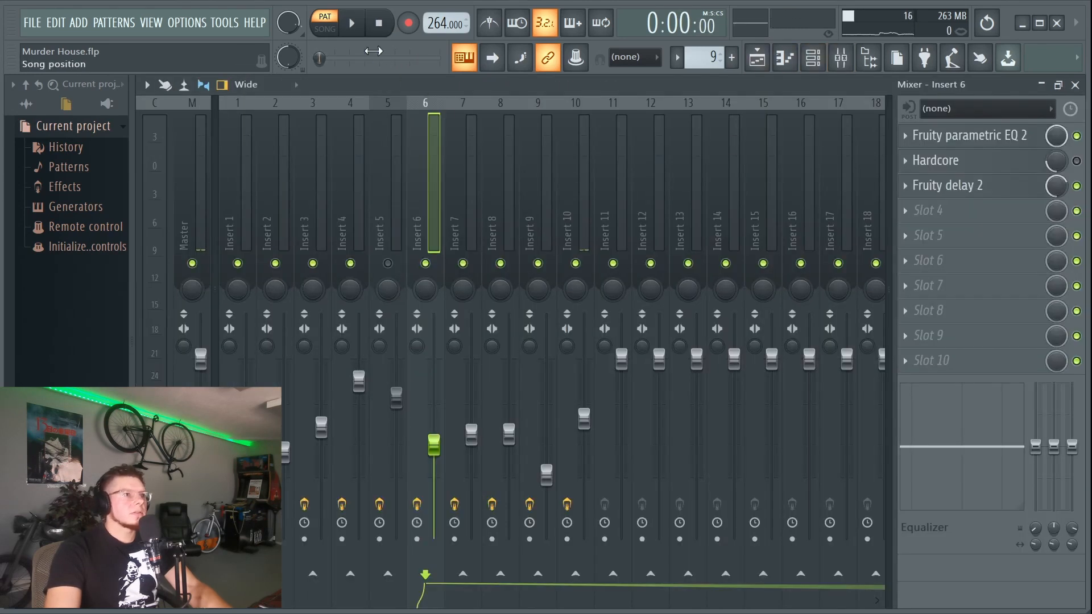
pyautogui.click(352, 26)
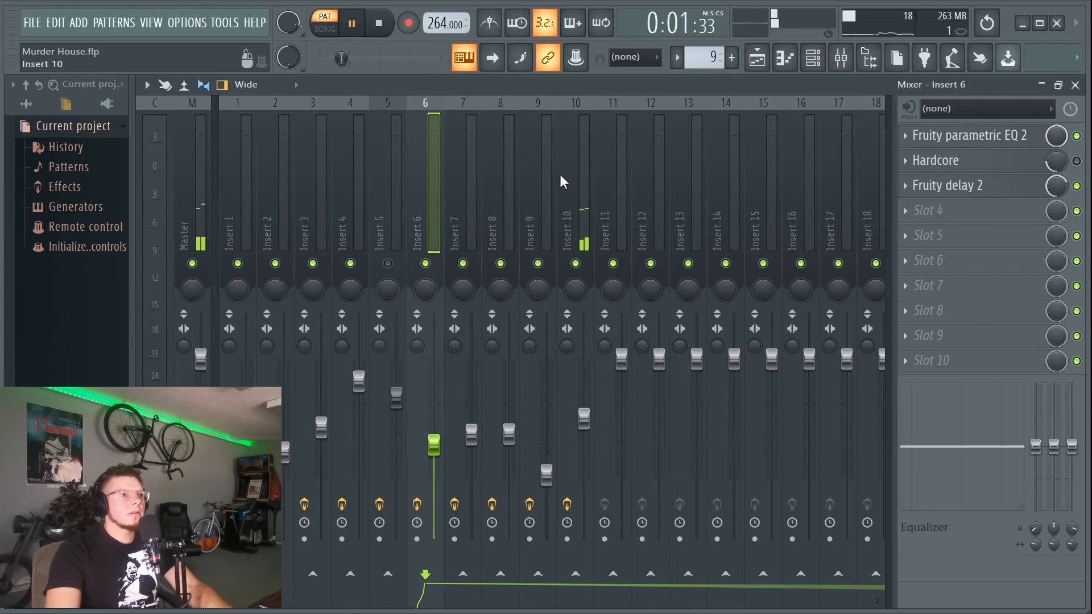
pyautogui.click(568, 242)
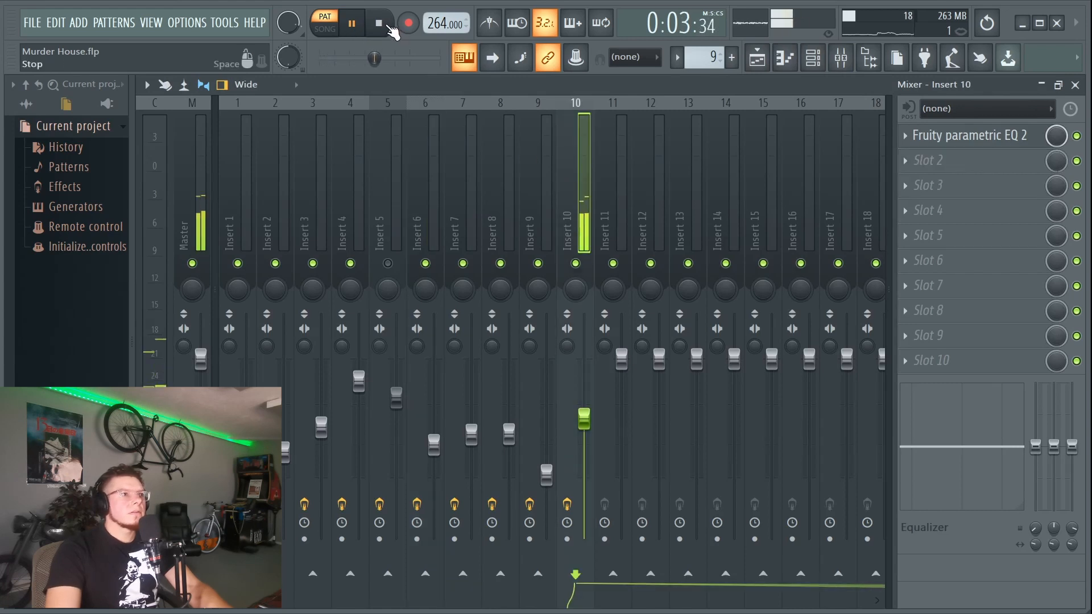
pyautogui.click(953, 138)
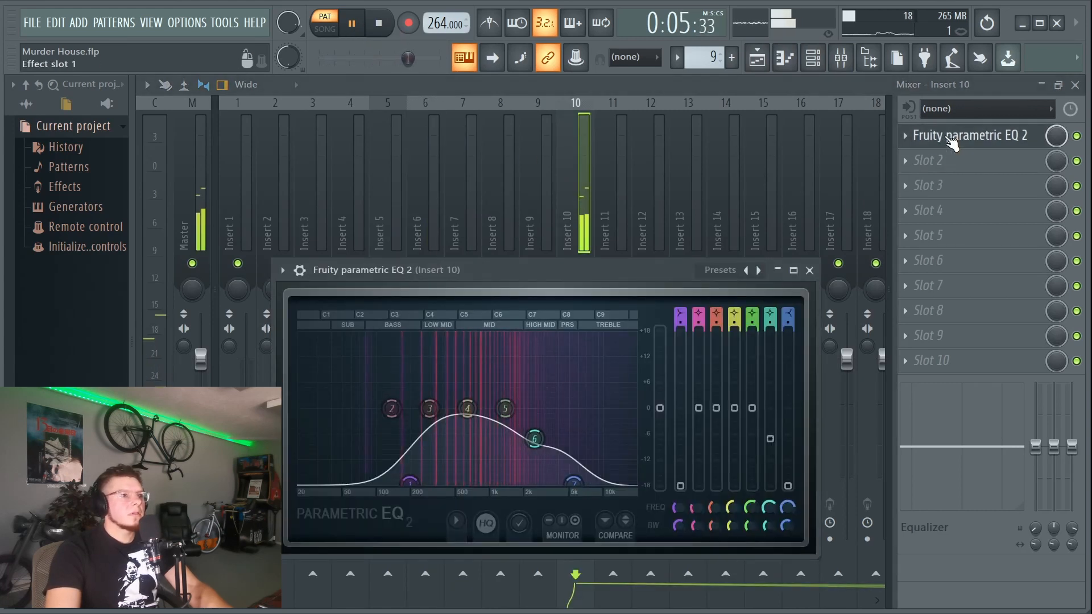
# Close Insert 10's Fruity parametric EQ 2, the mixer and the piano roll, and stop Pattern 9's playback.
pyautogui.click(810, 270)
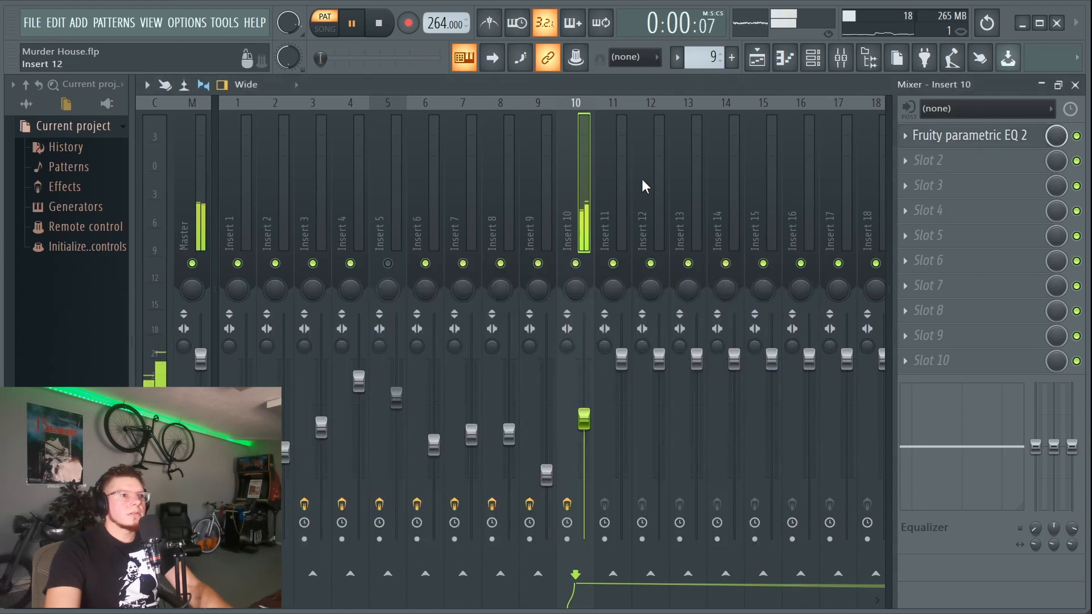
pyautogui.click(1079, 86)
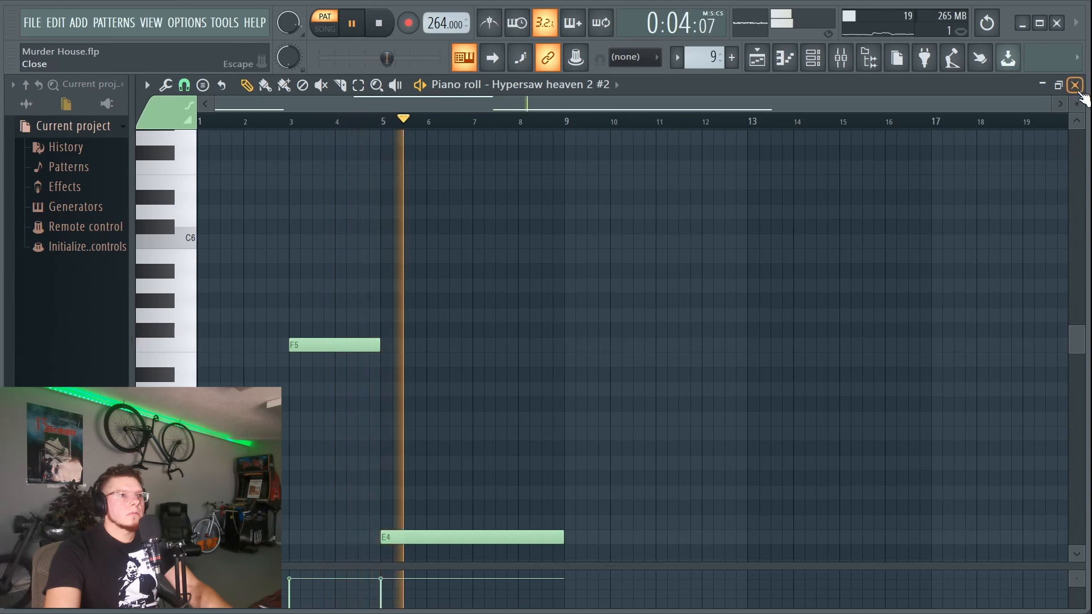
pyautogui.click(1075, 84)
pyautogui.press('space')
# Load the Sytrus preset Hypersaw heaven 2 on Pattern 9's Hypersaw heaven 2 #2 channel and close the synth.
pyautogui.click(282, 376)
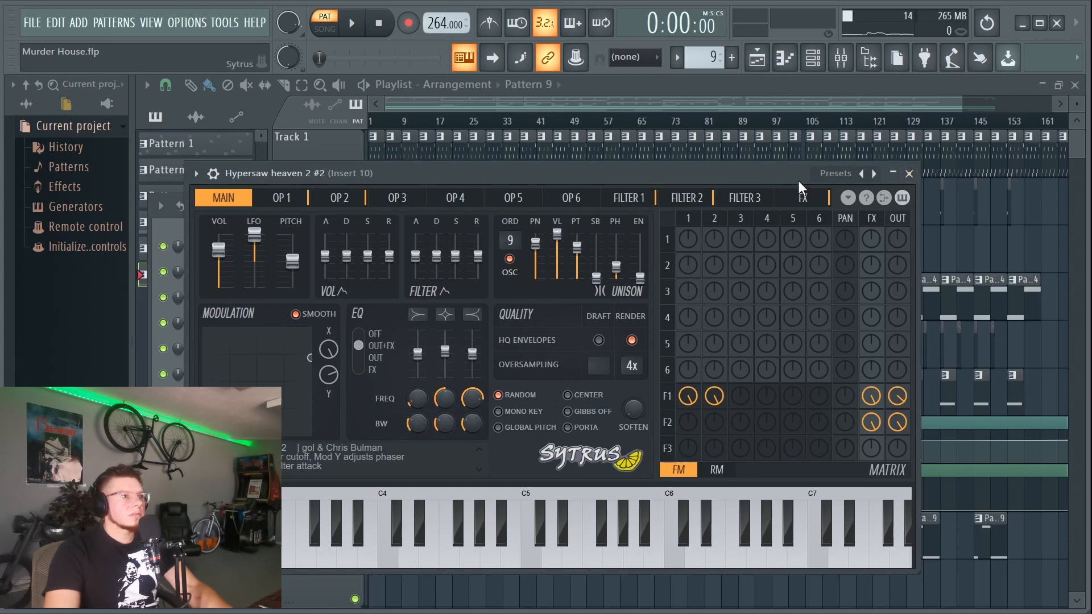
pyautogui.click(839, 179)
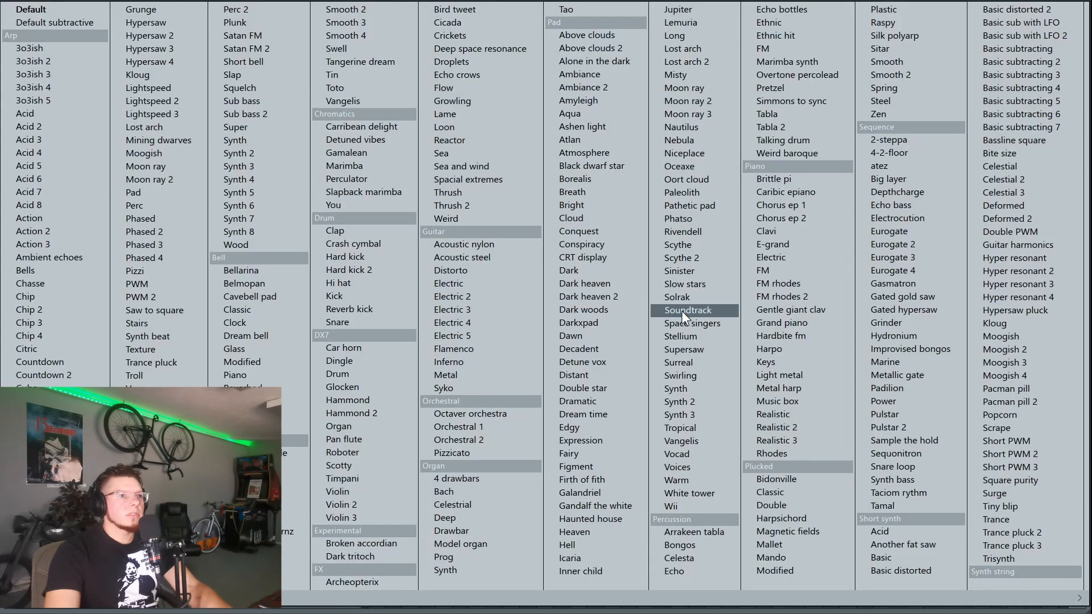
pyautogui.hscroll(6, 682, 314)
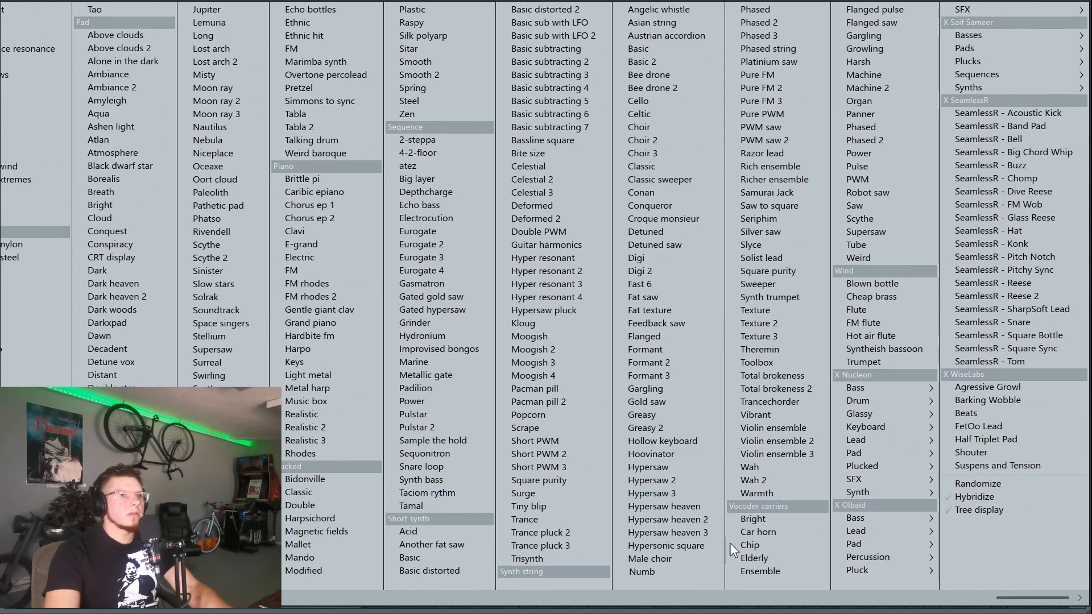
pyautogui.click(712, 520)
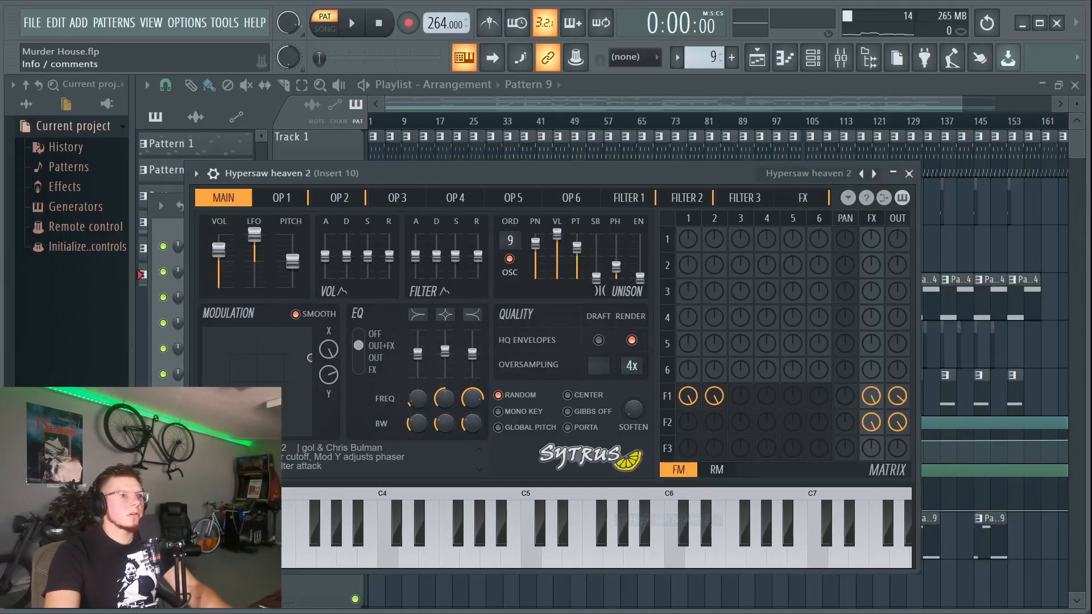
pyautogui.click(916, 175)
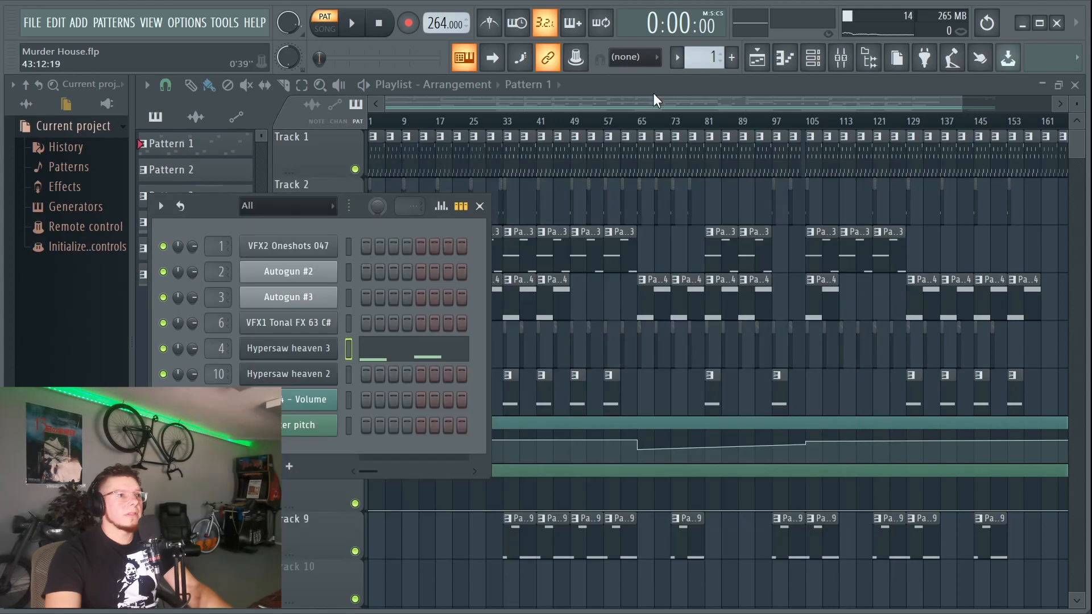
# Switch playback to song mode, play the arrangement from the start and from around bar 29, and stop it.
pyautogui.click(325, 29)
pyautogui.click(352, 23)
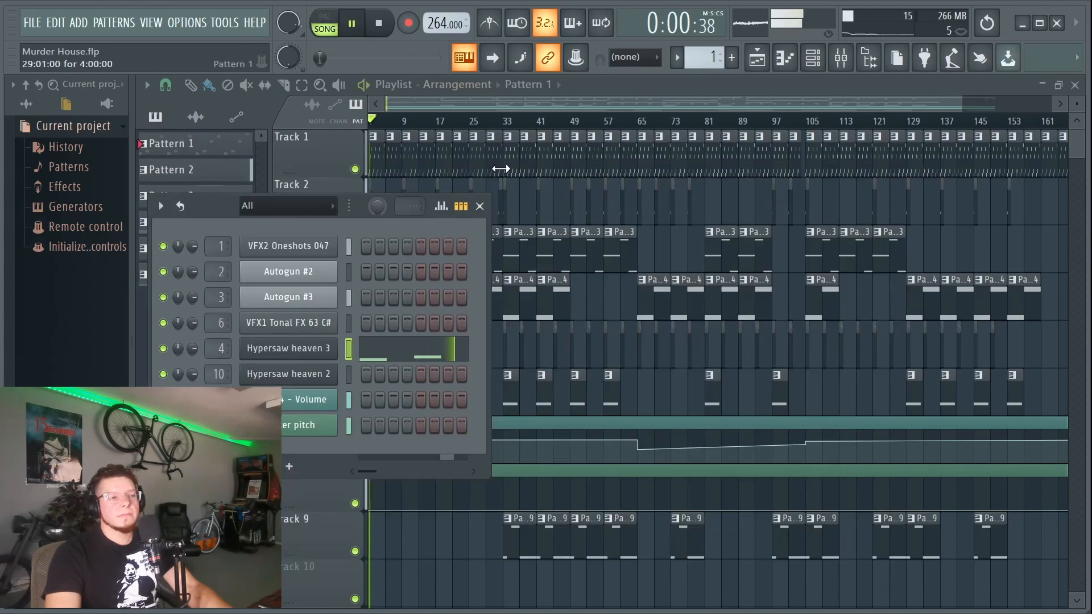
pyautogui.click(497, 122)
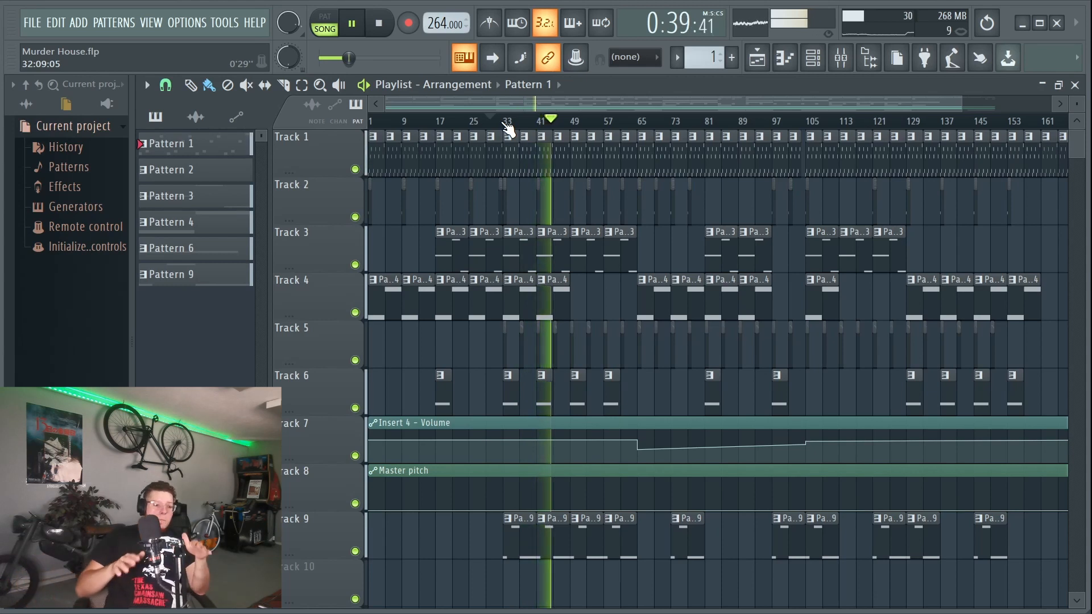
pyautogui.press('space')
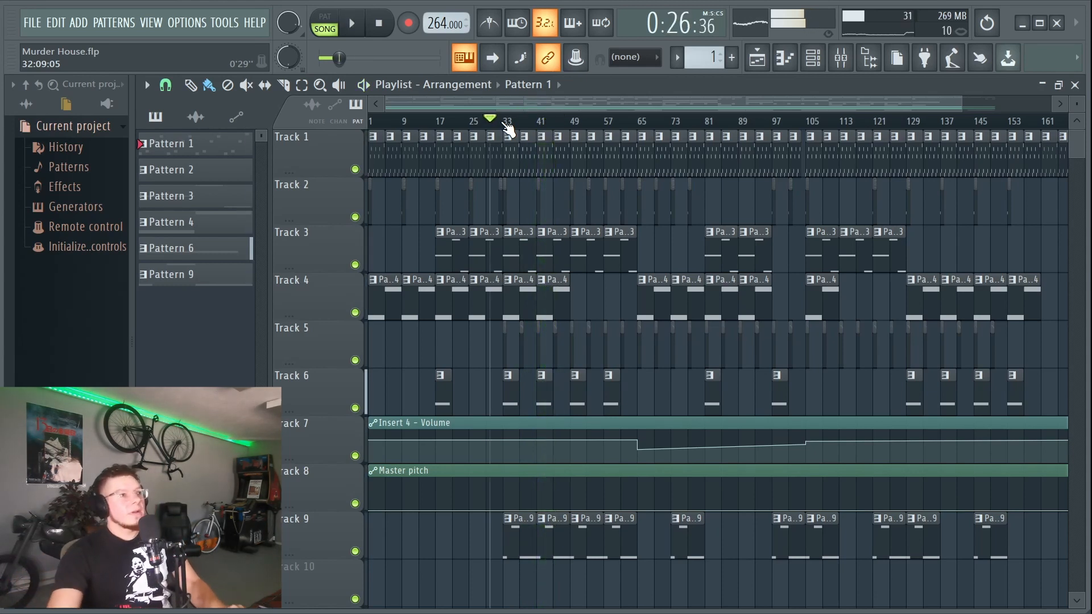